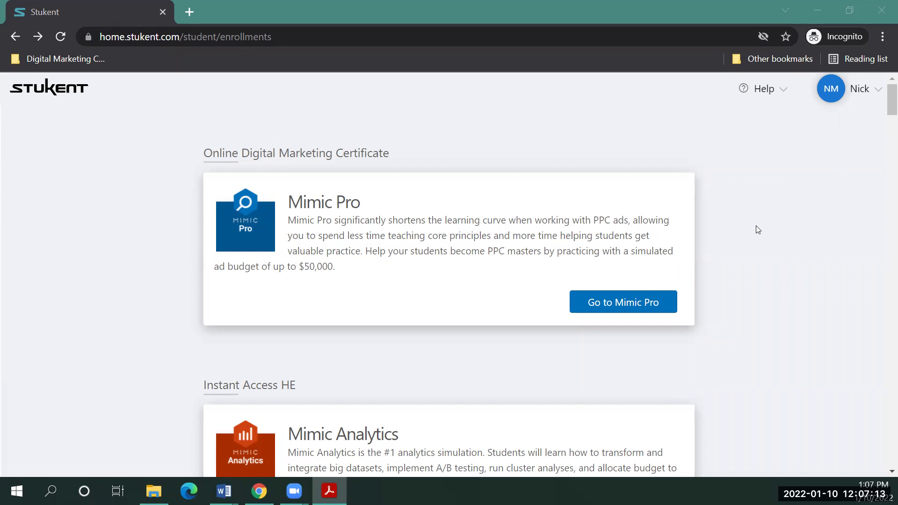
Open the Mimic Pro simulation from the Online Digital Marketing Certificate course and enter its first-round Scenario page.
{"action": "left_click", "coordinate": [605, 302]}
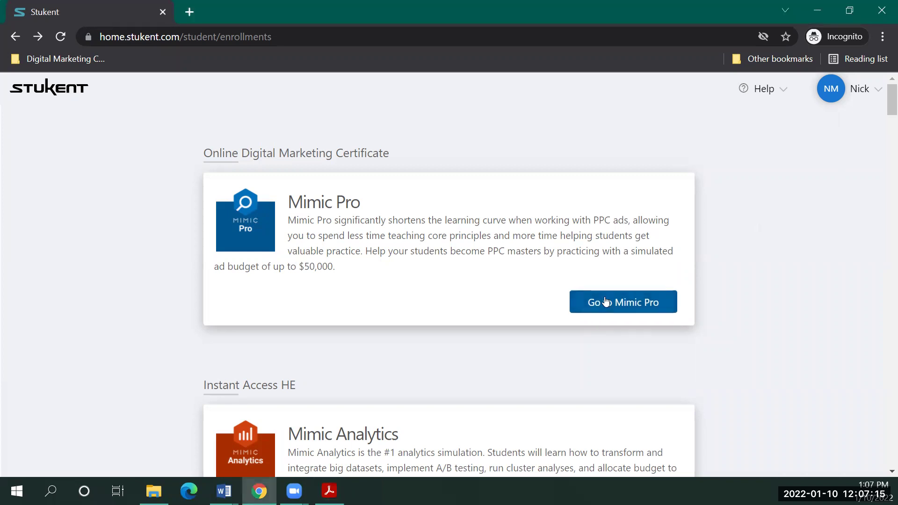
{"action": "left_click", "coordinate": [605, 302]}
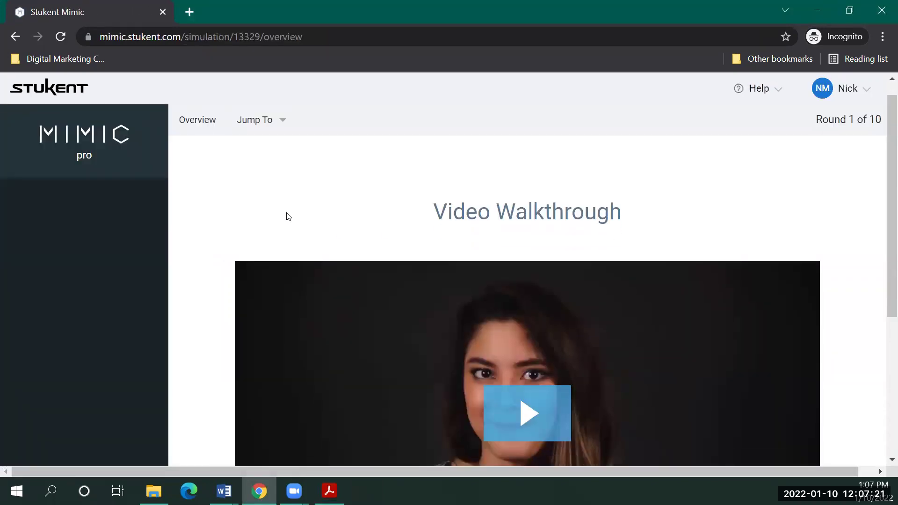
{"action": "scroll", "coordinate": [288, 216], "scroll_direction": "down", "scroll_amount": 5}
{"action": "left_click", "coordinate": [514, 423]}
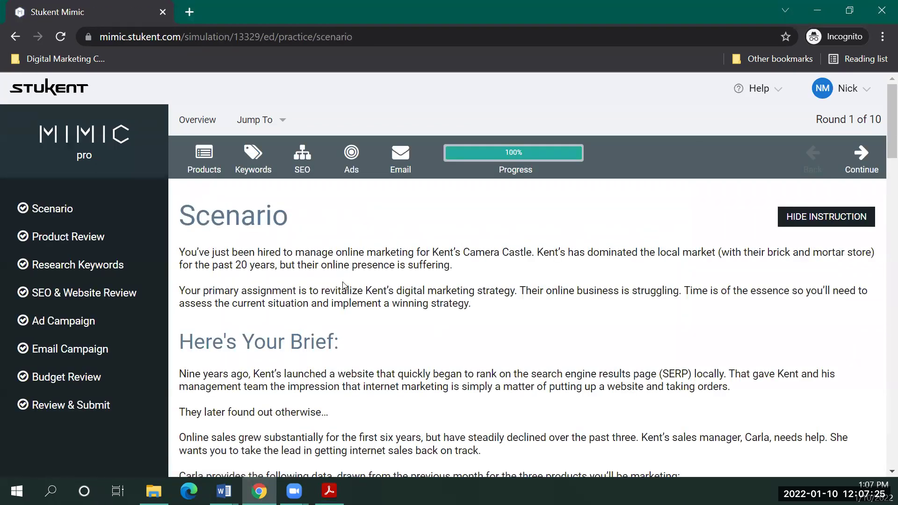
Read through the Scenario brief for Kent's Camera Castle, including the metric definitions, deliverables and the traffic, channel and origination graphs.
{"action": "scroll", "coordinate": [360, 231], "scroll_direction": "down", "scroll_amount": 3}
{"action": "scroll", "coordinate": [360, 231], "scroll_direction": "down", "scroll_amount": 5}
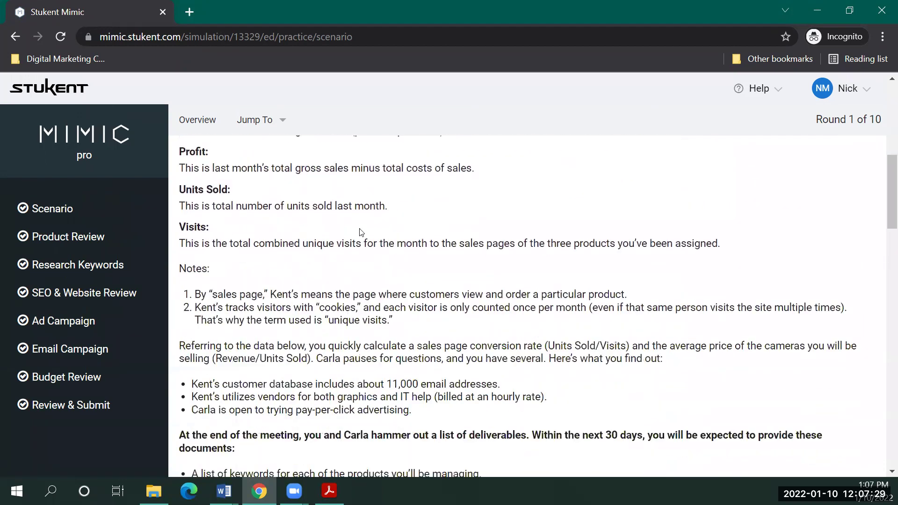
{"action": "scroll", "coordinate": [361, 233], "scroll_direction": "down", "scroll_amount": 5}
{"action": "scroll", "coordinate": [281, 273], "scroll_direction": "down", "scroll_amount": 2}
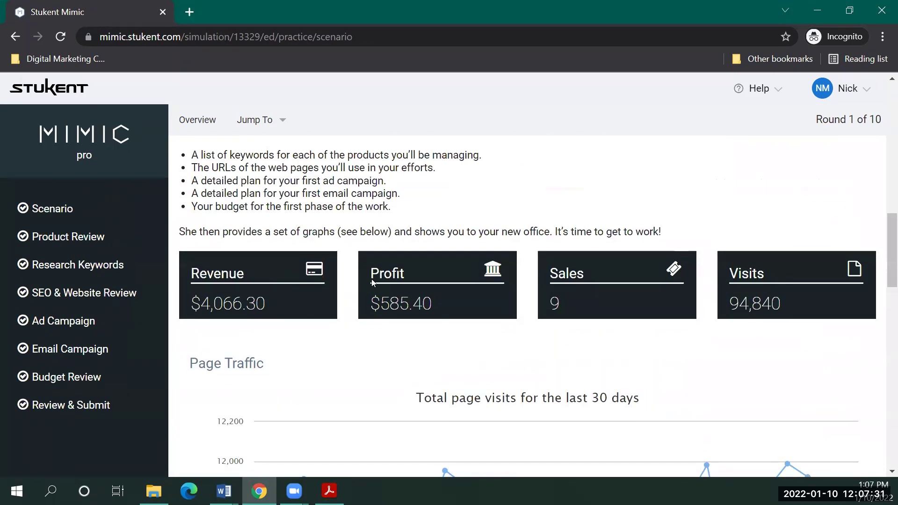
{"action": "scroll", "coordinate": [372, 282], "scroll_direction": "down", "scroll_amount": 7}
{"action": "scroll", "coordinate": [399, 267], "scroll_direction": "down", "scroll_amount": 3}
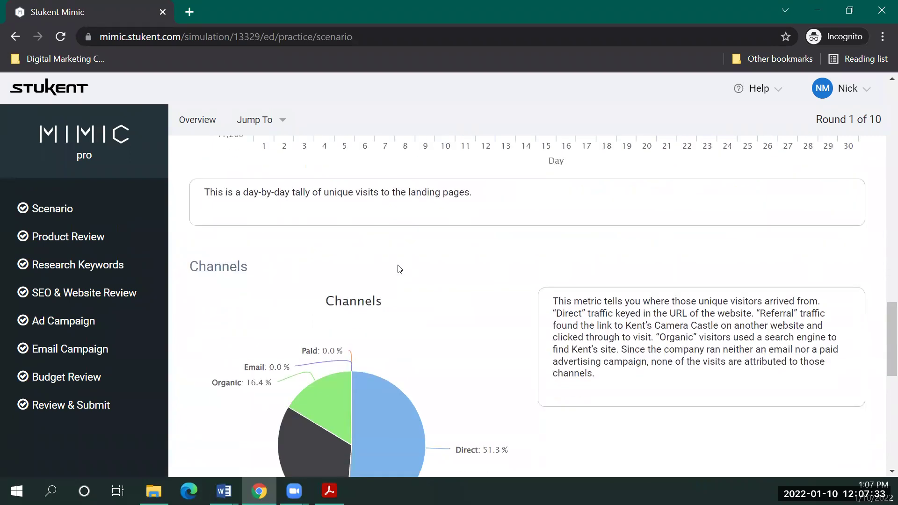
{"action": "scroll", "coordinate": [397, 270], "scroll_direction": "down", "scroll_amount": 7}
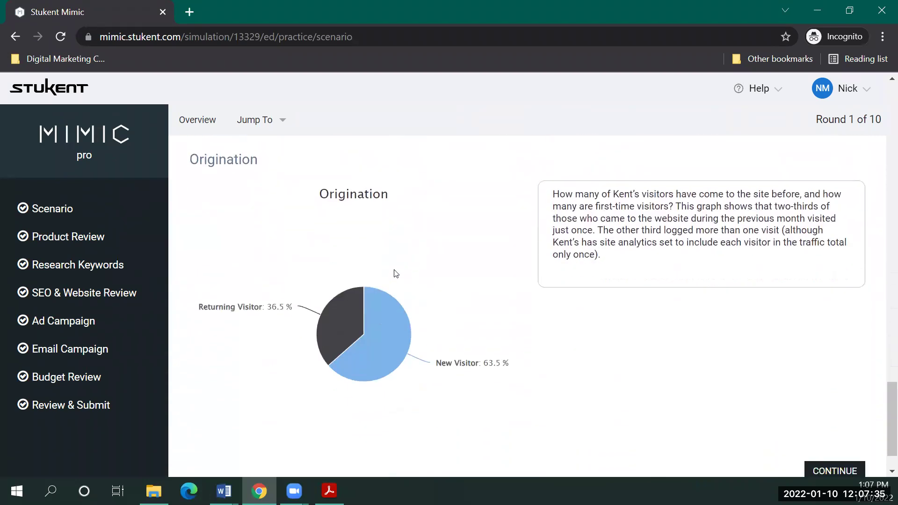
{"action": "scroll", "coordinate": [395, 273], "scroll_direction": "down", "scroll_amount": 1}
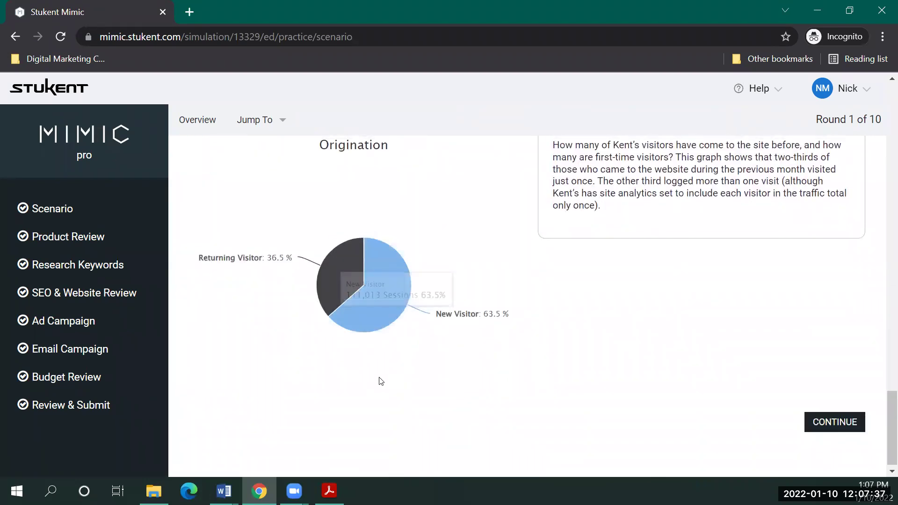
{"action": "scroll", "coordinate": [381, 381], "scroll_direction": "up", "scroll_amount": 20}
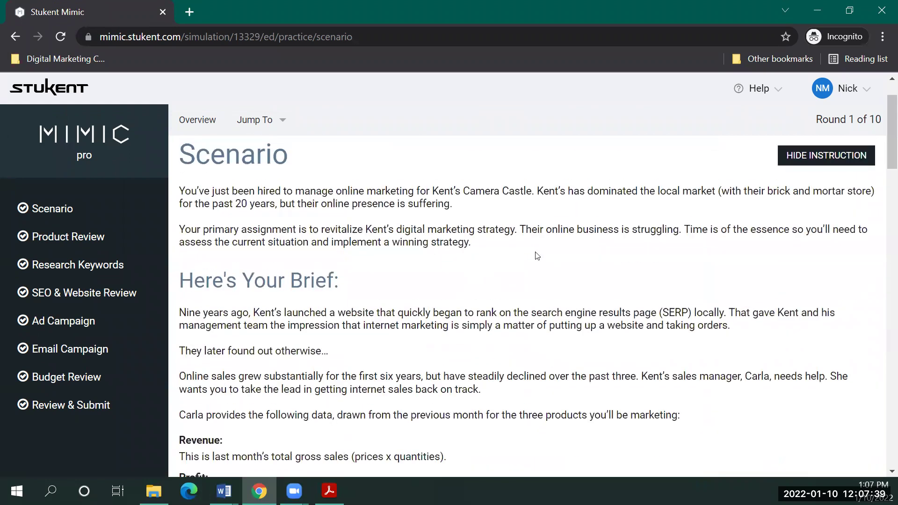
{"action": "scroll", "coordinate": [537, 256], "scroll_direction": "up", "scroll_amount": 1}
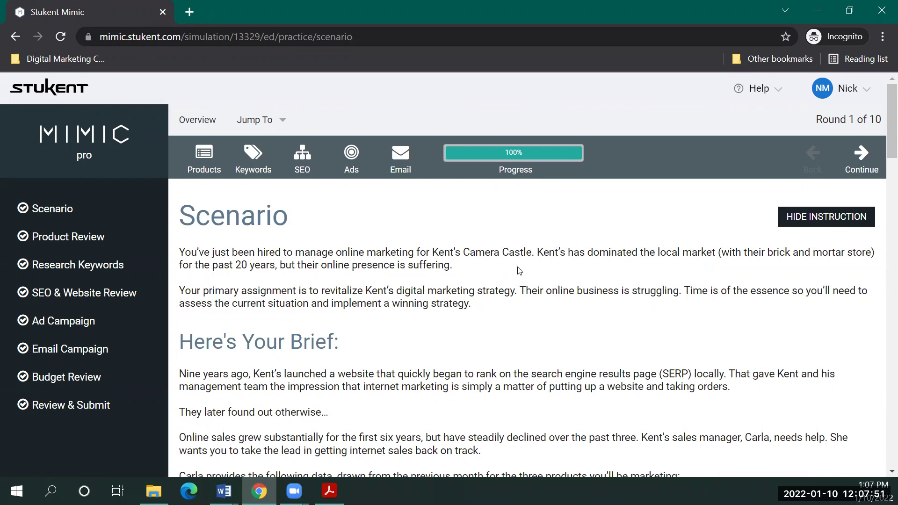
{"action": "scroll", "coordinate": [299, 262], "scroll_direction": "down", "scroll_amount": 7}
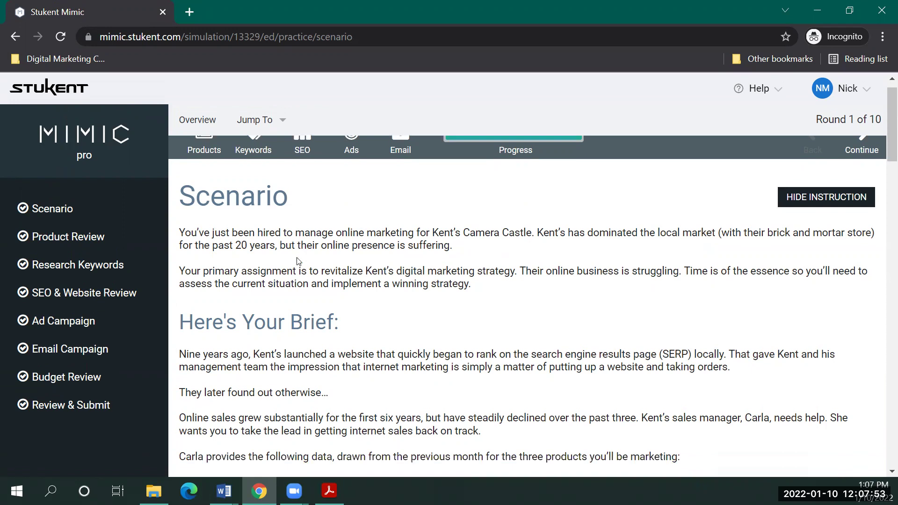
{"action": "scroll", "coordinate": [527, 302], "scroll_direction": "up", "scroll_amount": 7}
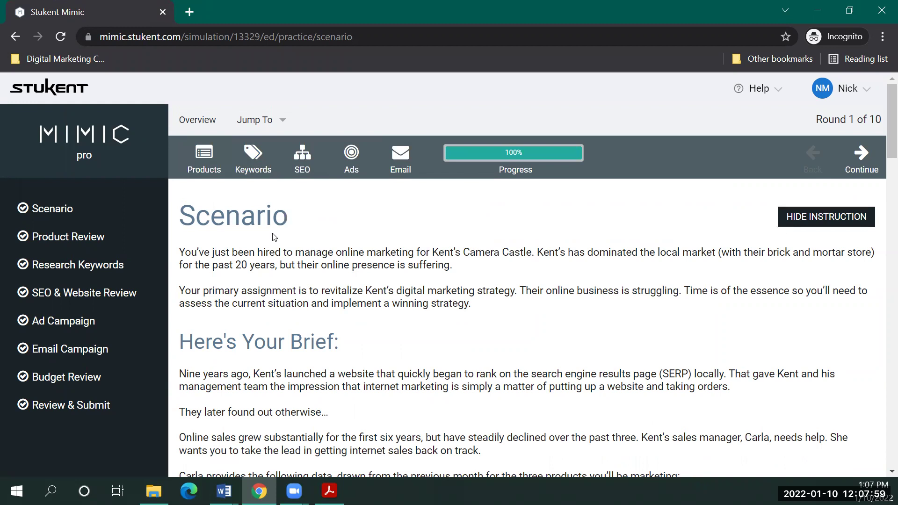
Continue to Product Review and examine the price, margin and sales data of the three cameras.
{"action": "left_click", "coordinate": [867, 160]}
{"action": "scroll", "coordinate": [407, 267], "scroll_direction": "down", "scroll_amount": 2}
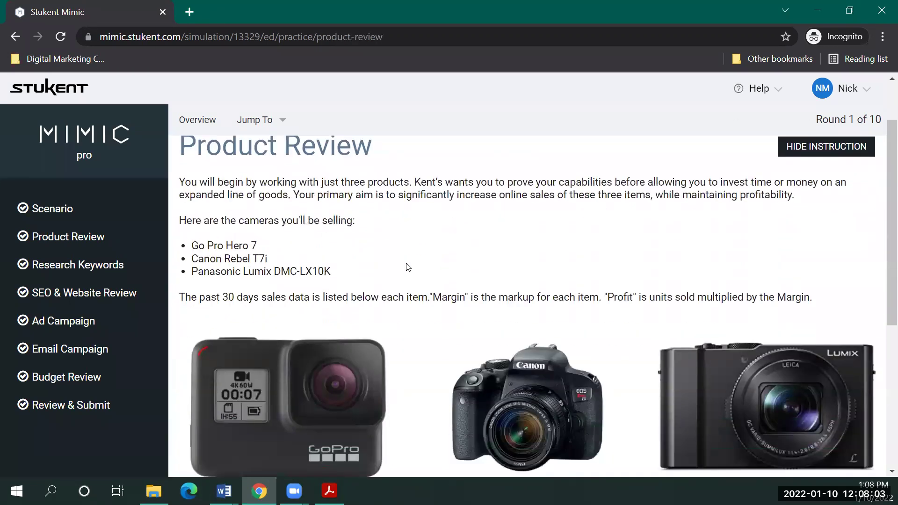
{"action": "scroll", "coordinate": [402, 276], "scroll_direction": "down", "scroll_amount": 5}
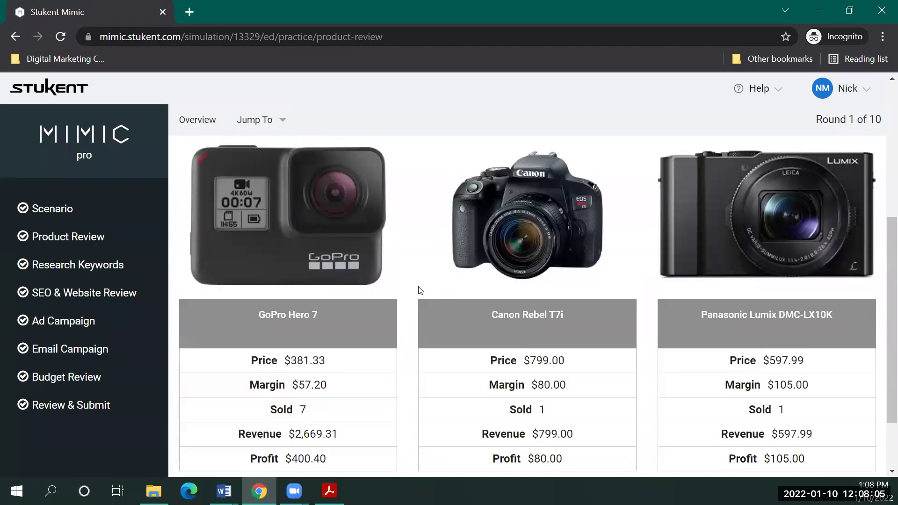
{"action": "scroll", "coordinate": [453, 331], "scroll_direction": "down", "scroll_amount": 2}
{"action": "scroll", "coordinate": [509, 312], "scroll_direction": "up", "scroll_amount": 8}
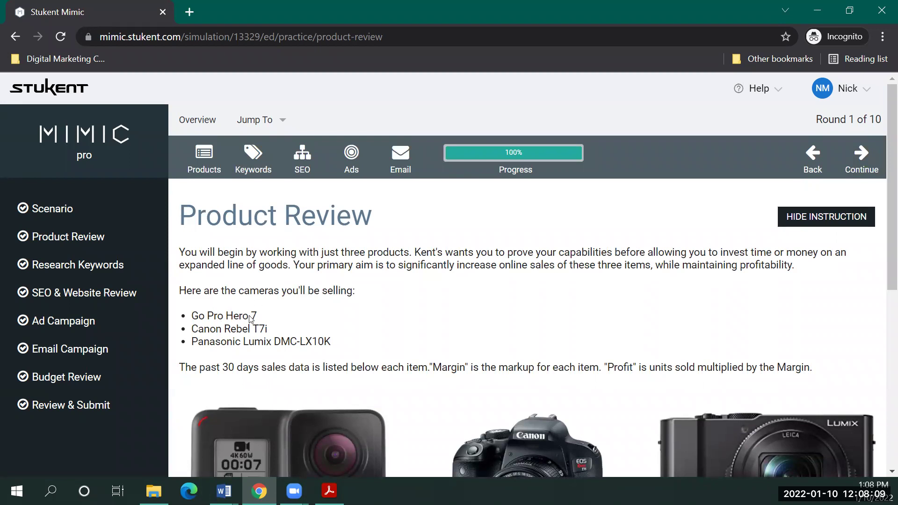
{"action": "scroll", "coordinate": [243, 329], "scroll_direction": "down", "scroll_amount": 1}
{"action": "scroll", "coordinate": [608, 262], "scroll_direction": "up", "scroll_amount": 2}
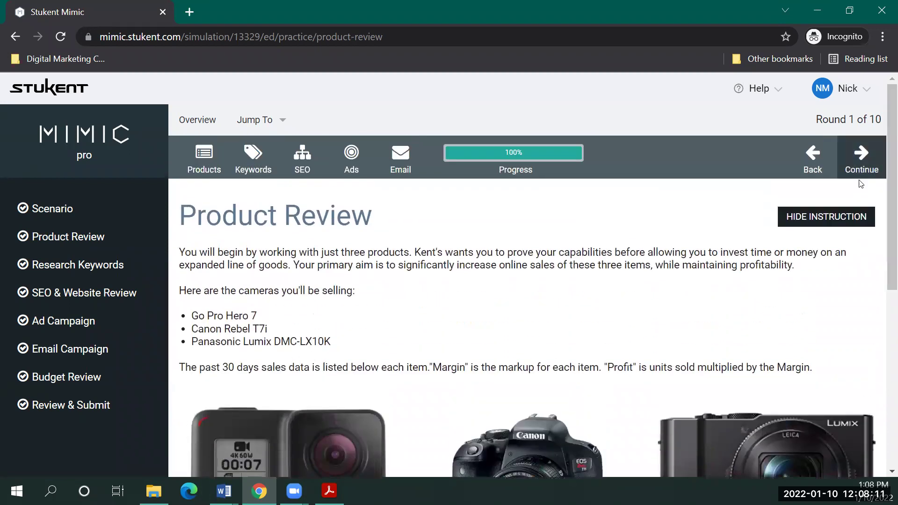
Continue to Research Keywords and look over the pay-per-click guidelines, the keywords task and the keyword table.
{"action": "left_click", "coordinate": [861, 159]}
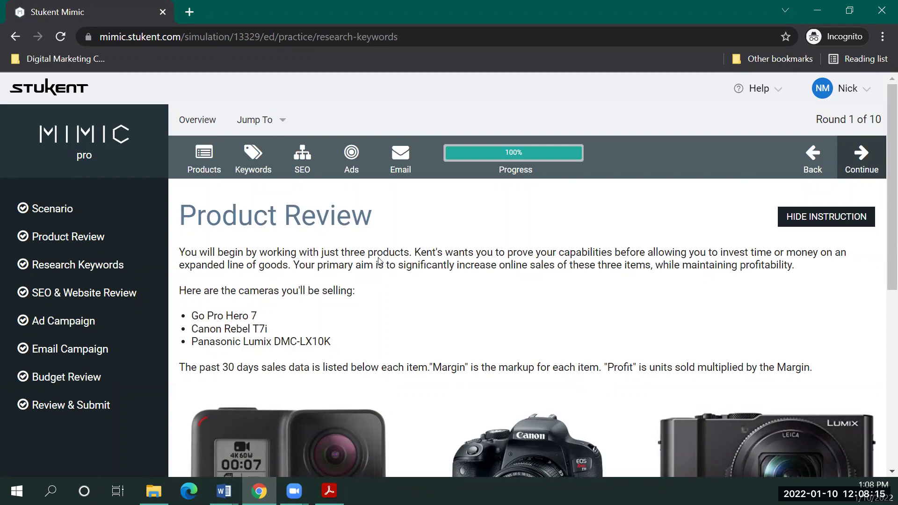
{"action": "scroll", "coordinate": [335, 263], "scroll_direction": "down", "scroll_amount": 7}
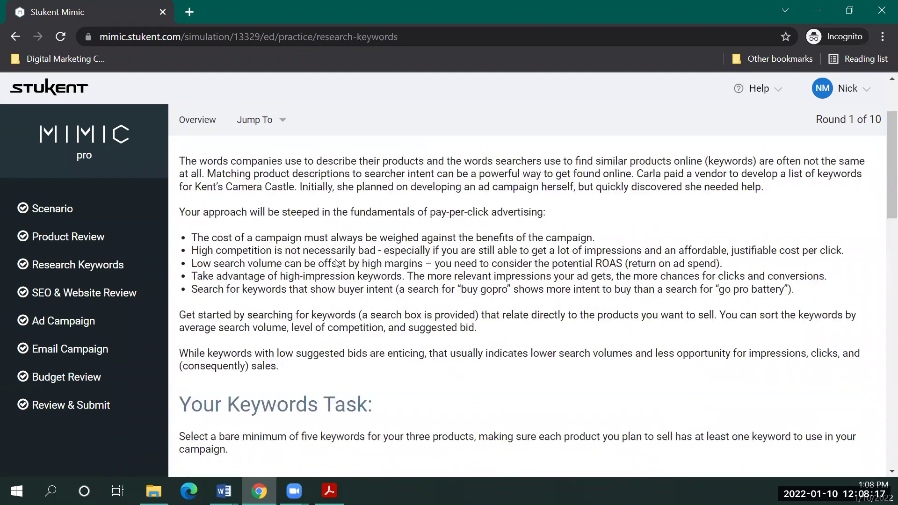
{"action": "scroll", "coordinate": [335, 262], "scroll_direction": "down", "scroll_amount": 6}
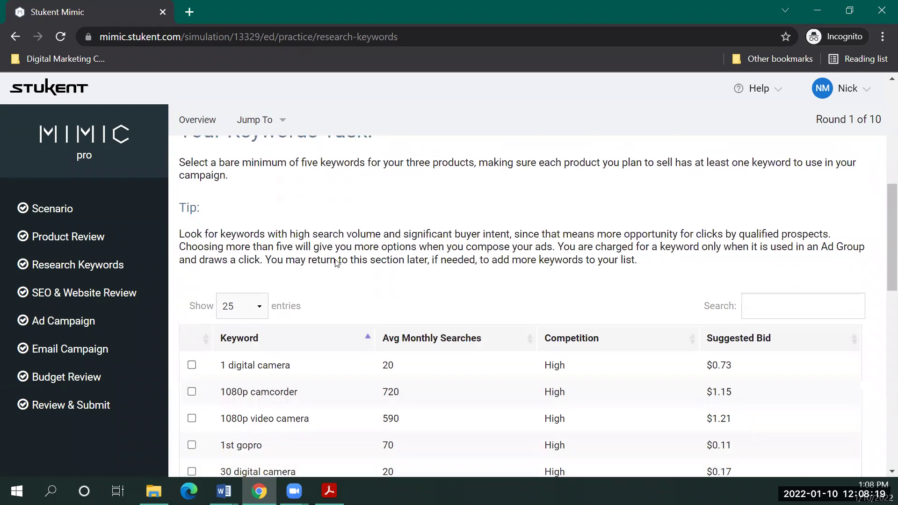
{"action": "scroll", "coordinate": [335, 265], "scroll_direction": "down", "scroll_amount": 6}
{"action": "scroll", "coordinate": [334, 264], "scroll_direction": "up", "scroll_amount": 10}
{"action": "scroll", "coordinate": [326, 299], "scroll_direction": "up", "scroll_amount": 2}
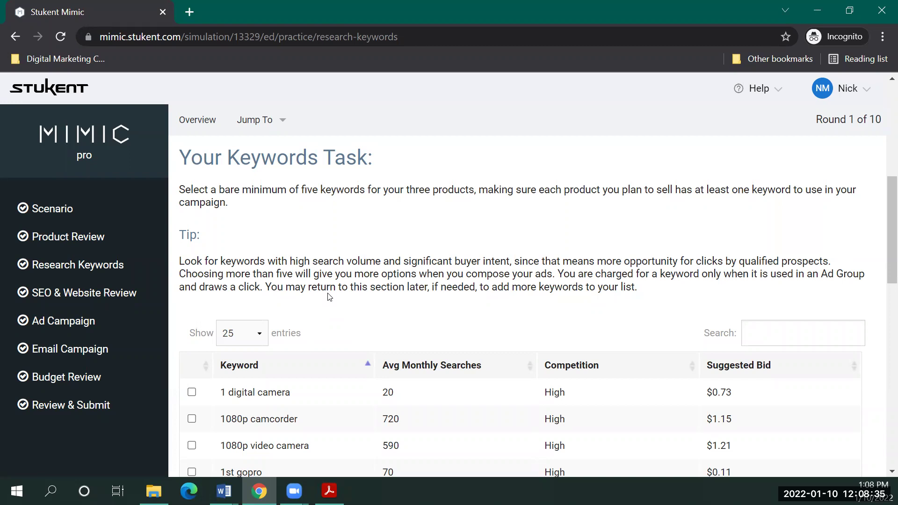
{"action": "scroll", "coordinate": [329, 297], "scroll_direction": "up", "scroll_amount": 10}
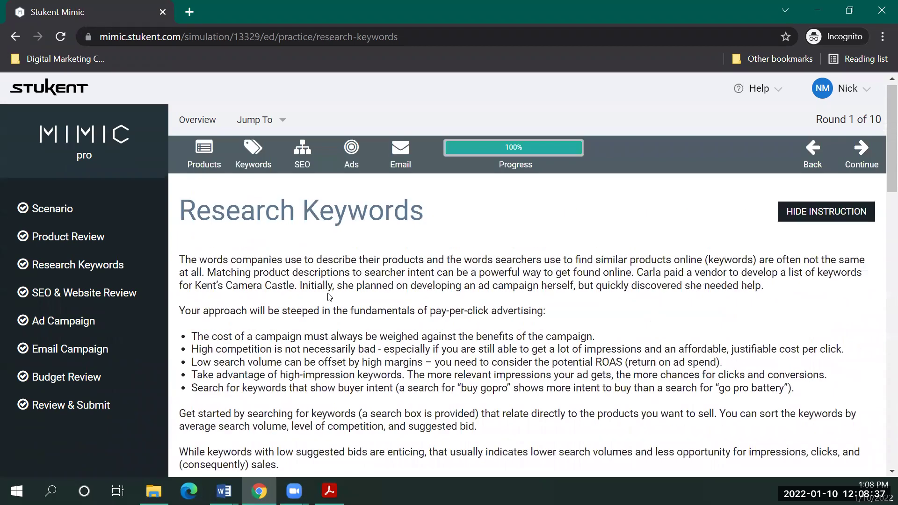
Go back to Product Review and recheck the list of cameras to sell.
{"action": "left_click", "coordinate": [814, 162]}
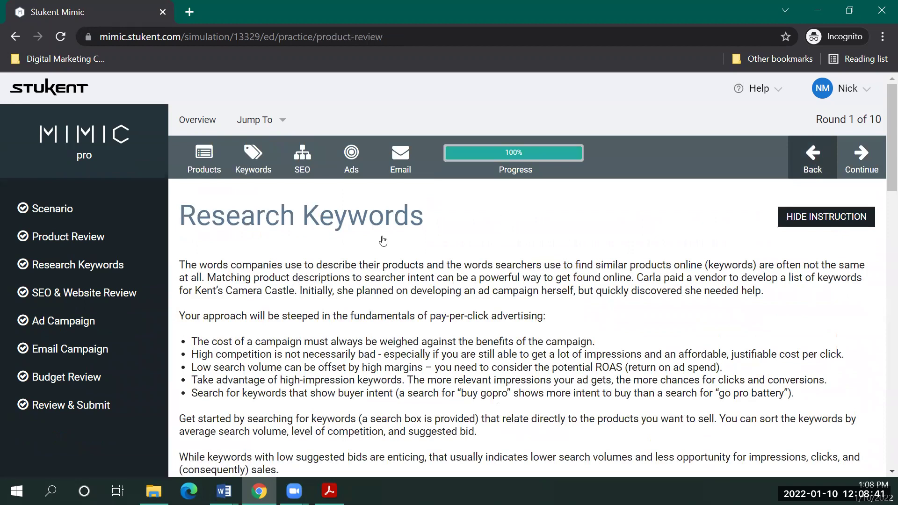
{"action": "scroll", "coordinate": [328, 220], "scroll_direction": "down", "scroll_amount": 2}
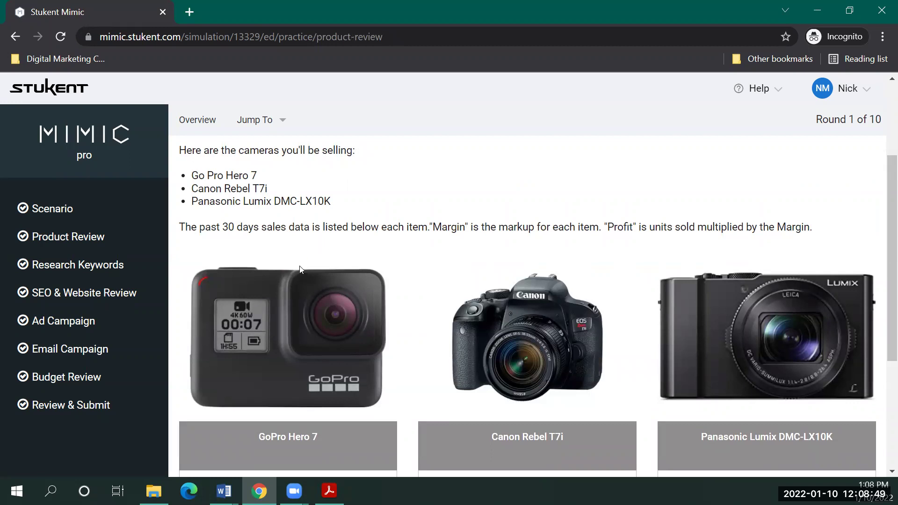
{"action": "scroll", "coordinate": [514, 266], "scroll_direction": "up", "scroll_amount": 1}
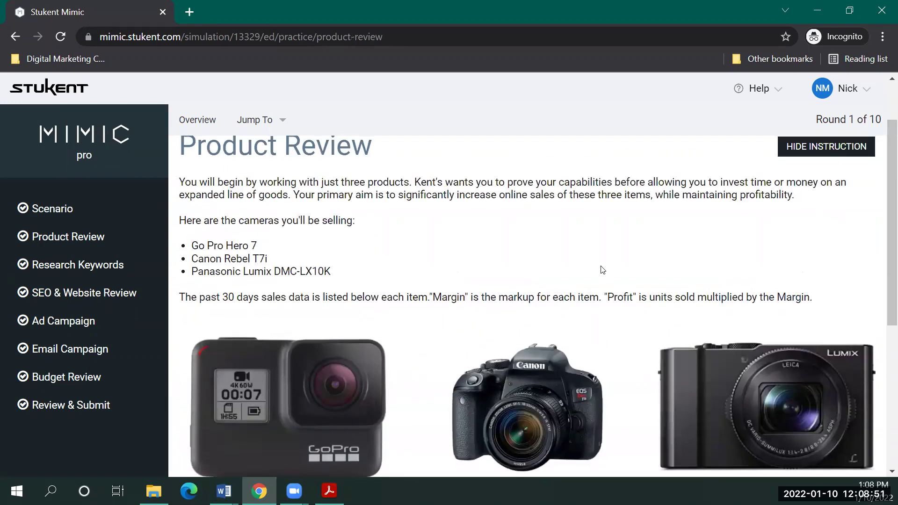
{"action": "scroll", "coordinate": [603, 270], "scroll_direction": "up", "scroll_amount": 1}
Advance to the Website Setup page, look over its field explanations, and return to Research Keywords.
{"action": "left_click", "coordinate": [850, 161]}
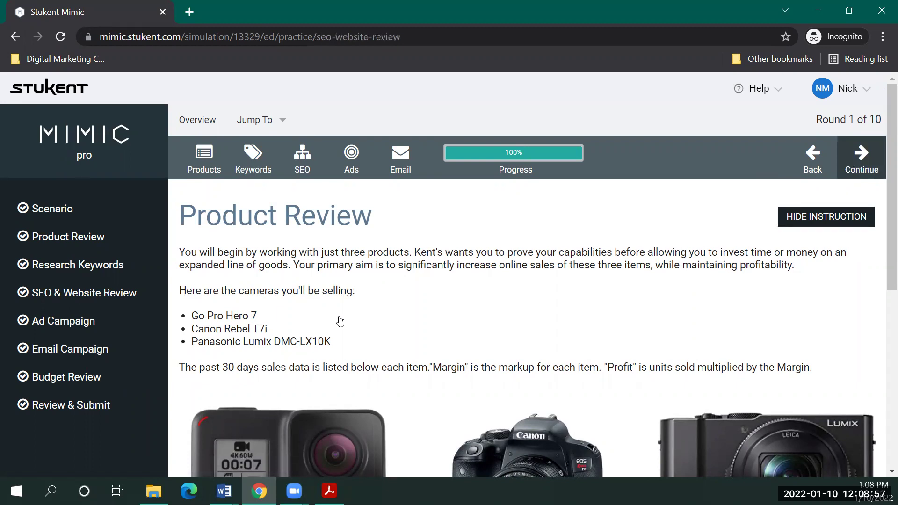
{"action": "scroll", "coordinate": [340, 321], "scroll_direction": "down", "scroll_amount": 1}
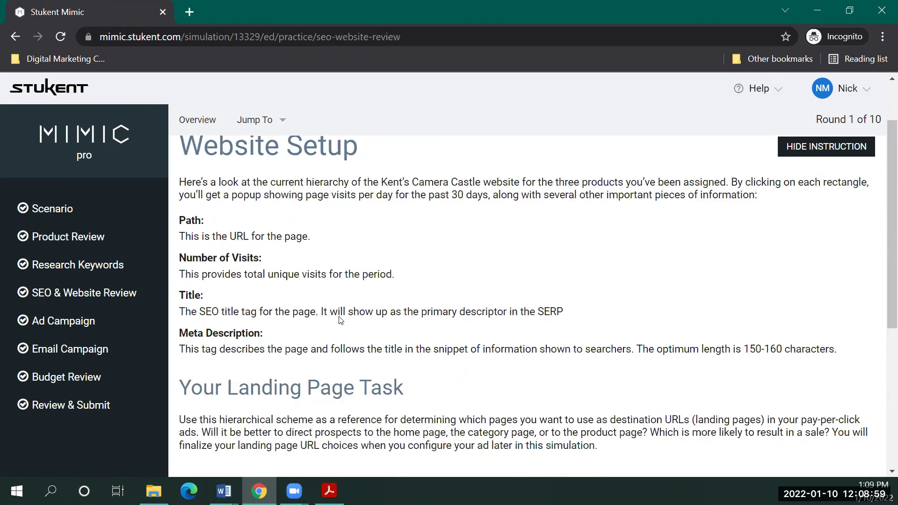
{"action": "scroll", "coordinate": [340, 314], "scroll_direction": "up", "scroll_amount": 1}
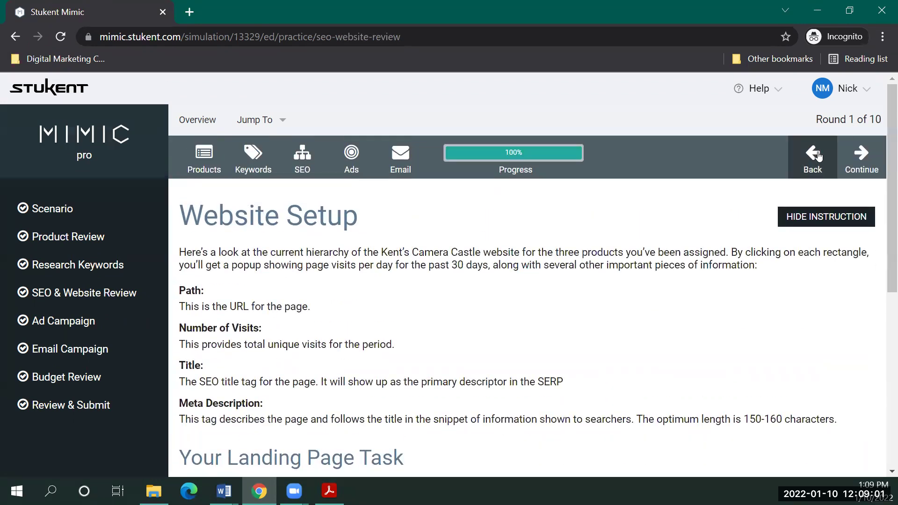
{"action": "left_click", "coordinate": [817, 156]}
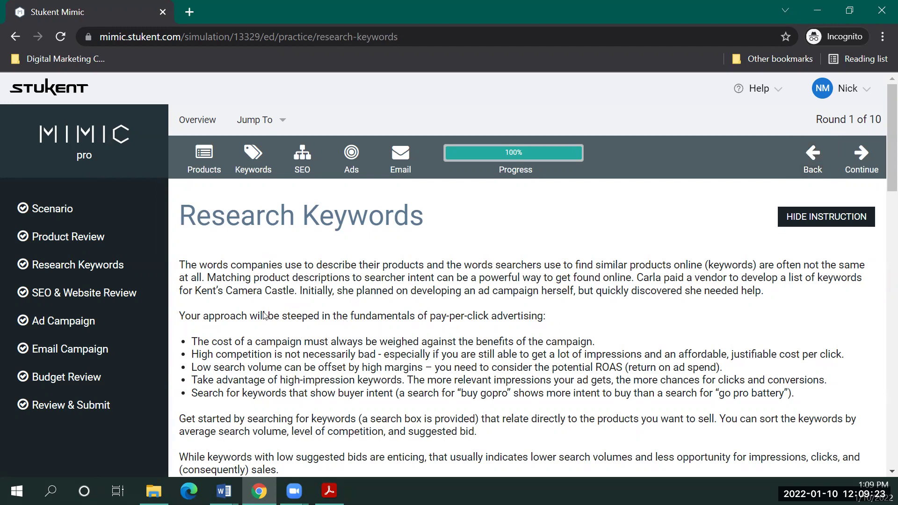
Examine the keyword selection tips and the keyword table's monthly searches, competition, suggested bids and already checked keywords.
{"action": "scroll", "coordinate": [265, 317], "scroll_direction": "down", "scroll_amount": 3}
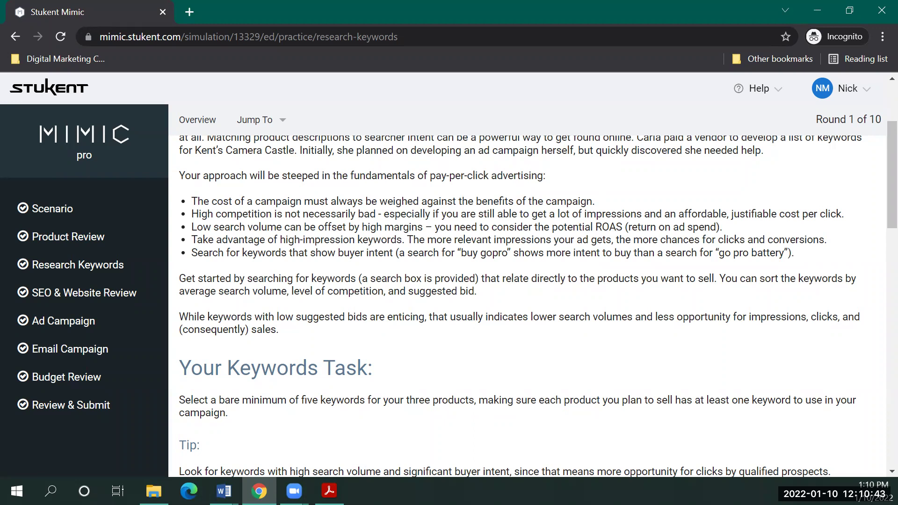
{"action": "scroll", "coordinate": [568, 276], "scroll_direction": "down", "scroll_amount": 8}
{"action": "scroll", "coordinate": [615, 301], "scroll_direction": "down", "scroll_amount": 1}
{"action": "scroll", "coordinate": [615, 300], "scroll_direction": "up", "scroll_amount": 1}
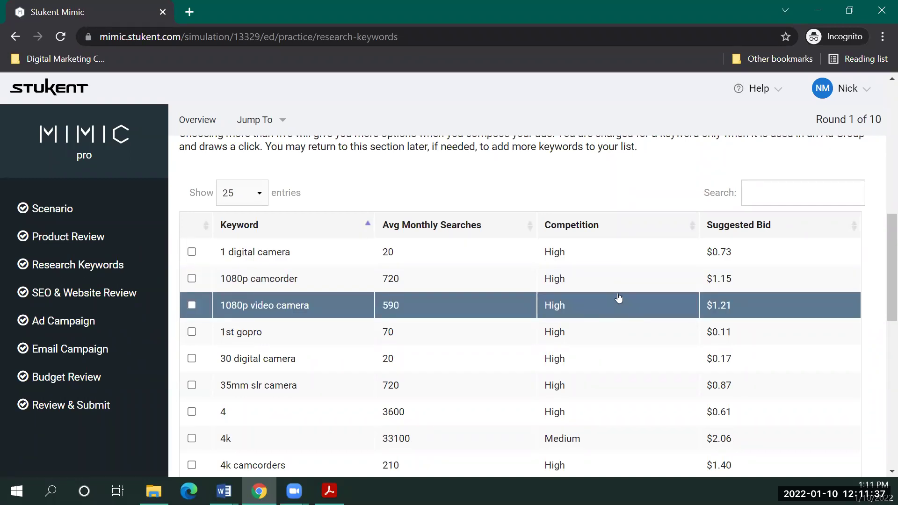
{"action": "scroll", "coordinate": [615, 299], "scroll_direction": "down", "scroll_amount": 3}
{"action": "scroll", "coordinate": [611, 242], "scroll_direction": "up", "scroll_amount": 3}
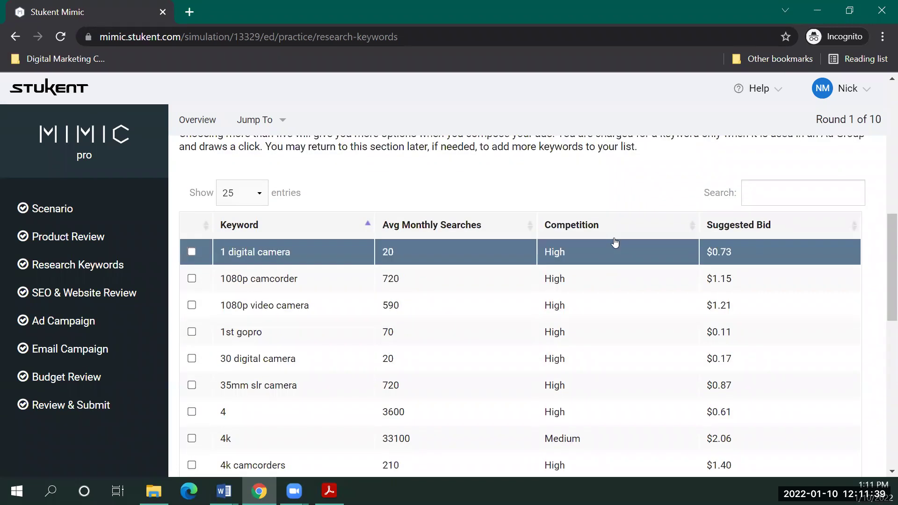
{"action": "scroll", "coordinate": [591, 283], "scroll_direction": "down", "scroll_amount": 8}
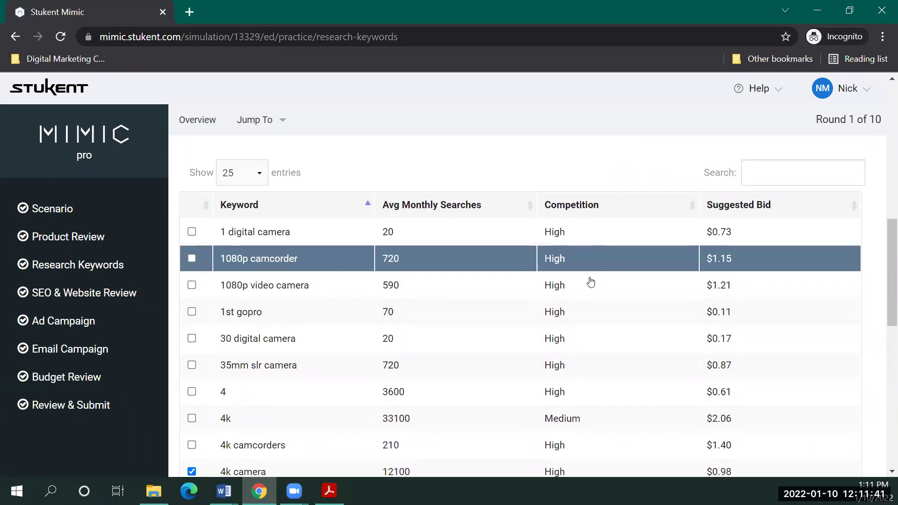
{"action": "scroll", "coordinate": [590, 281], "scroll_direction": "down", "scroll_amount": 4}
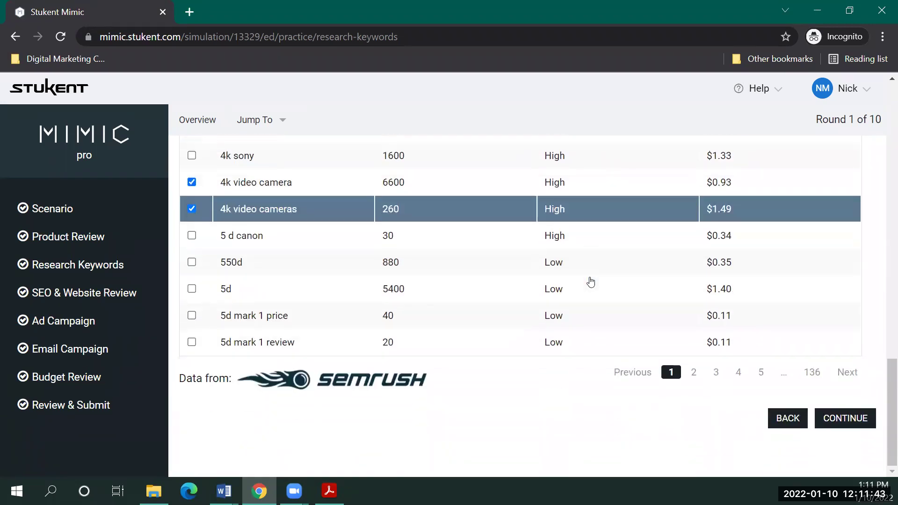
{"action": "scroll", "coordinate": [590, 282], "scroll_direction": "up", "scroll_amount": 9}
{"action": "scroll", "coordinate": [591, 282], "scroll_direction": "up", "scroll_amount": 3}
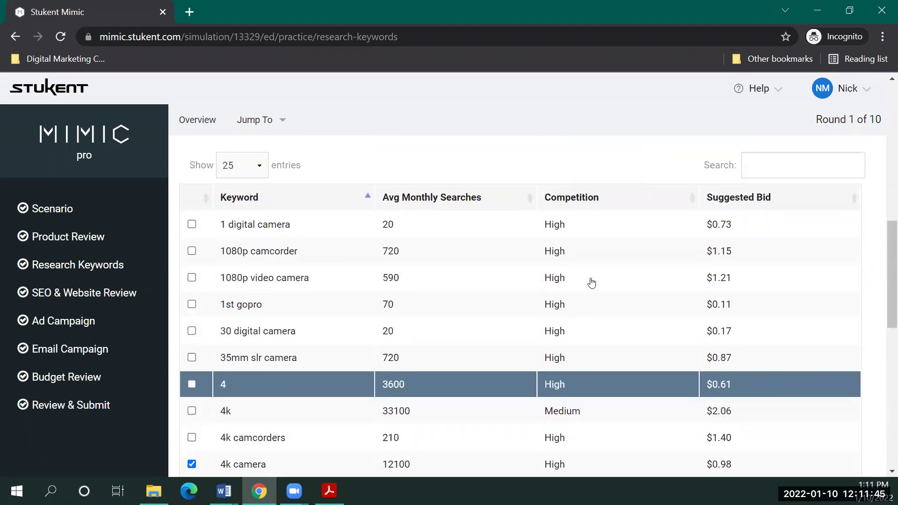
{"action": "scroll", "coordinate": [591, 282], "scroll_direction": "down", "scroll_amount": 2}
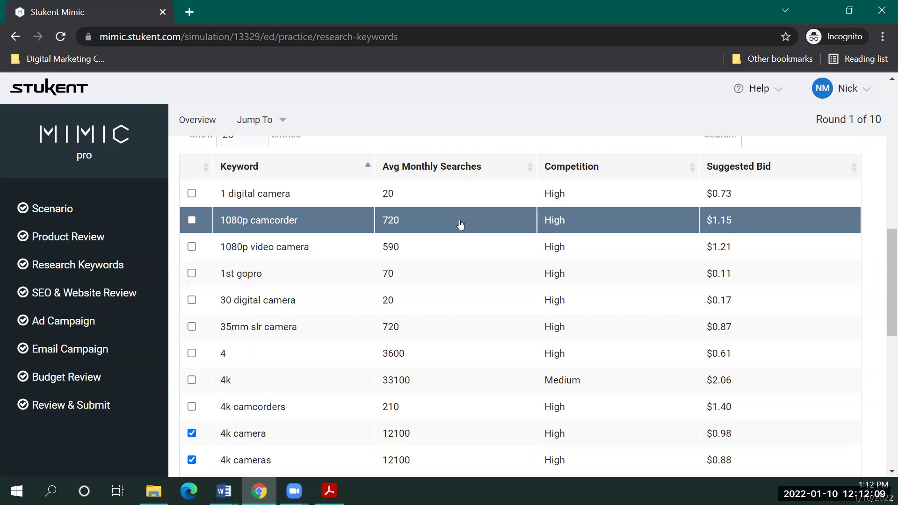
Continue from Research Keywords to Website Setup and review the field explanations, landing page task and site hierarchy of the three products.
{"action": "scroll", "coordinate": [460, 225], "scroll_direction": "down", "scroll_amount": 10}
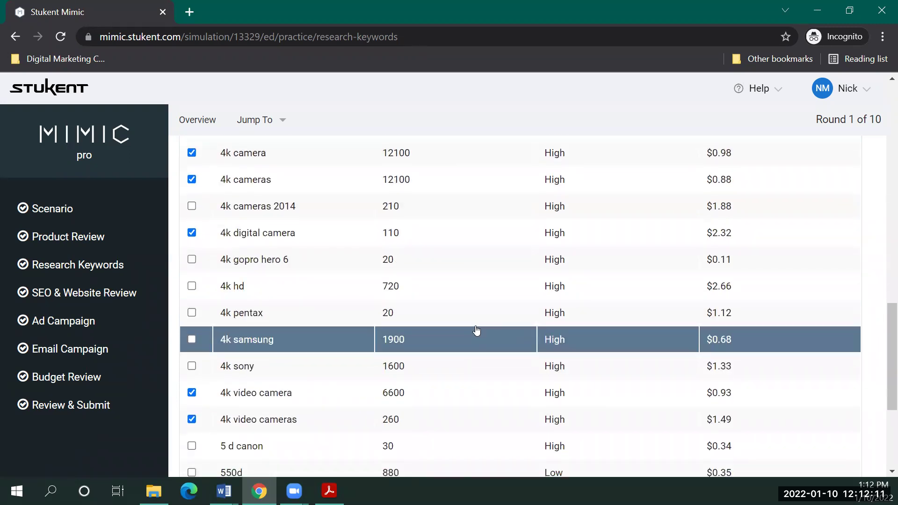
{"action": "left_click", "coordinate": [845, 418]}
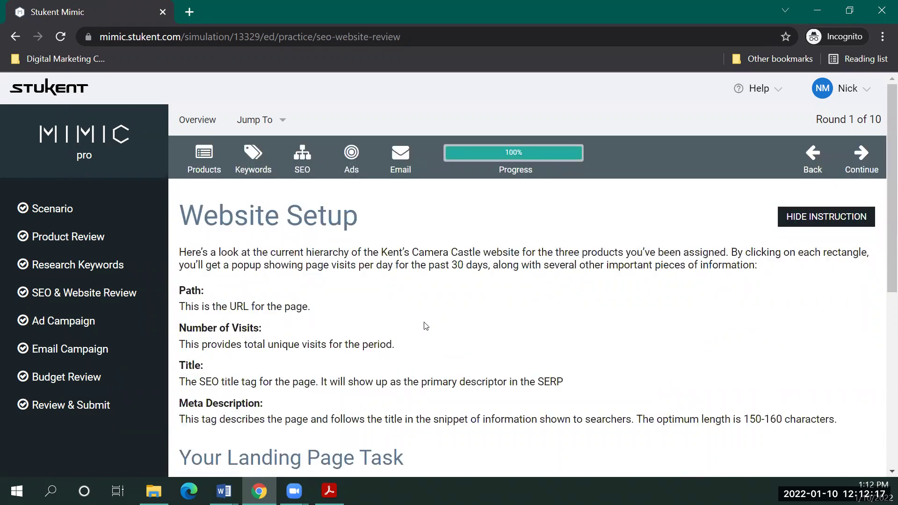
{"action": "scroll", "coordinate": [425, 326], "scroll_direction": "down", "scroll_amount": 1}
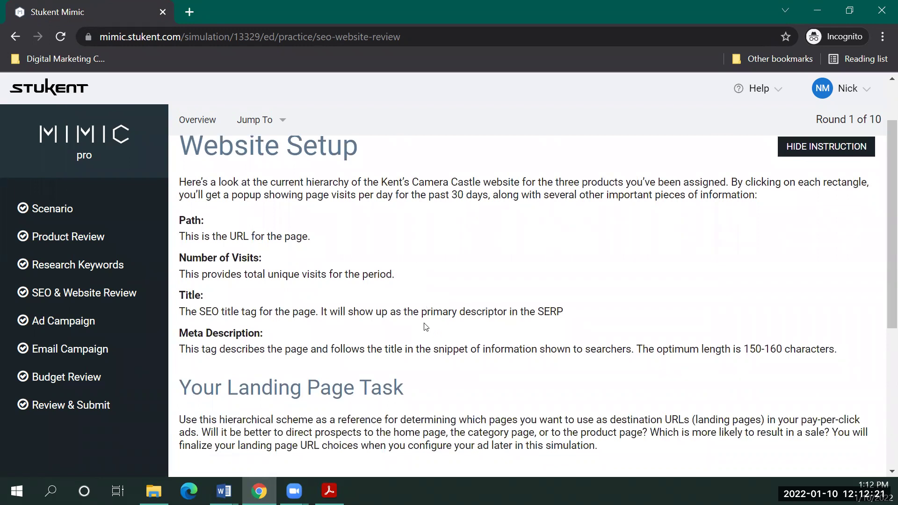
{"action": "scroll", "coordinate": [434, 268], "scroll_direction": "up", "scroll_amount": 1}
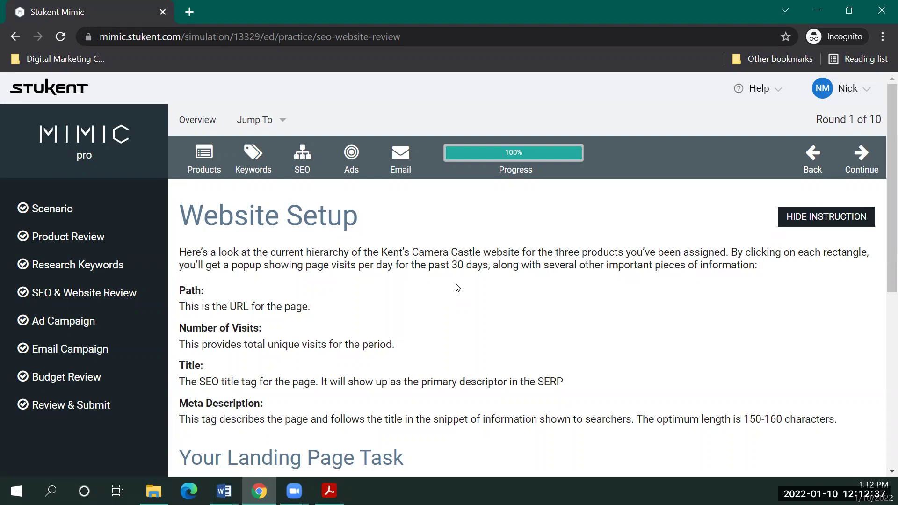
{"action": "scroll", "coordinate": [458, 287], "scroll_direction": "down", "scroll_amount": 7}
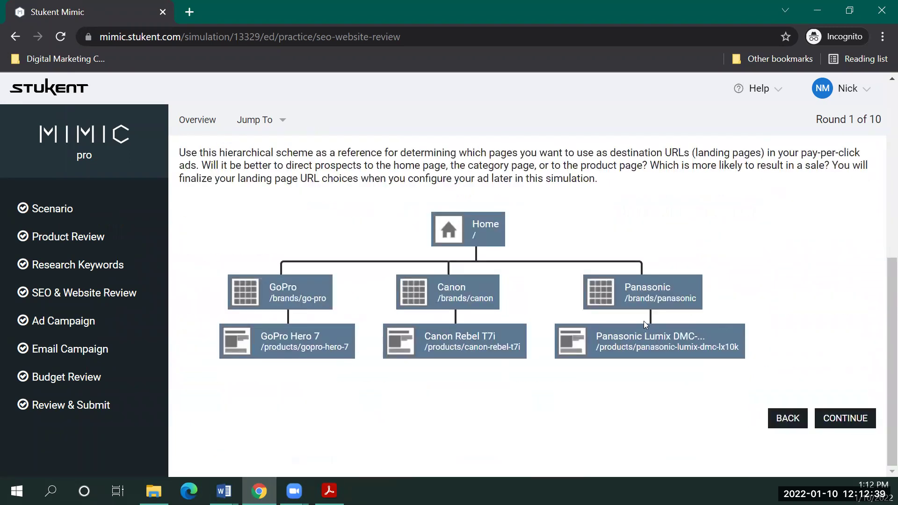
{"action": "scroll", "coordinate": [320, 296], "scroll_direction": "up", "scroll_amount": 2}
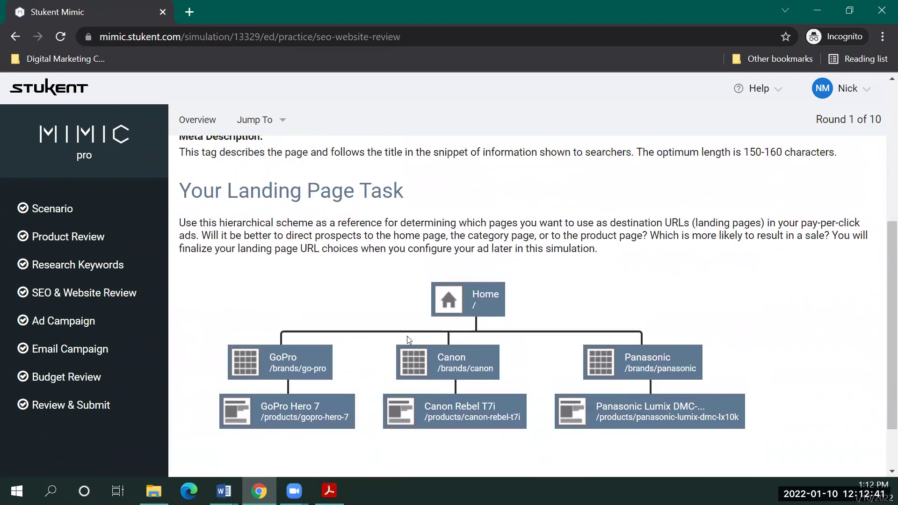
{"action": "scroll", "coordinate": [505, 321], "scroll_direction": "down", "scroll_amount": 2}
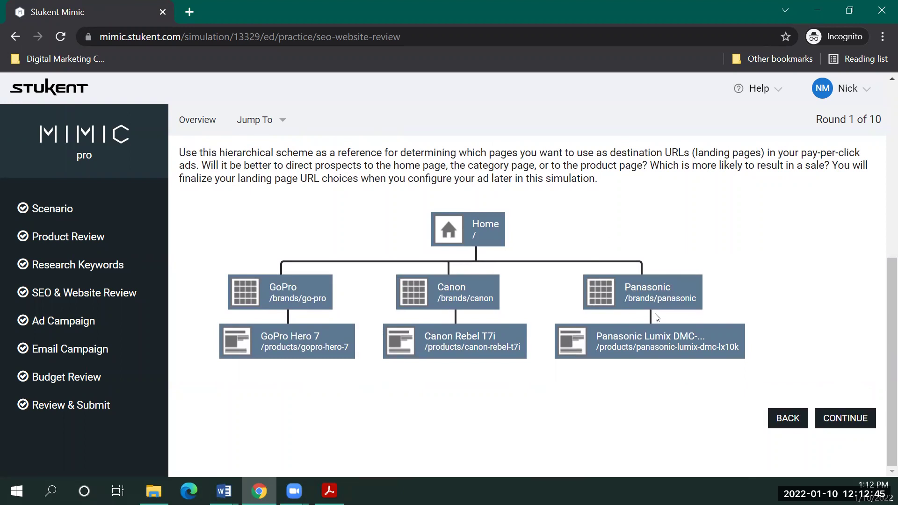
Continue to the Search Campaign page and read its parameters and the Create Your Campaign guidelines.
{"action": "left_click", "coordinate": [846, 418]}
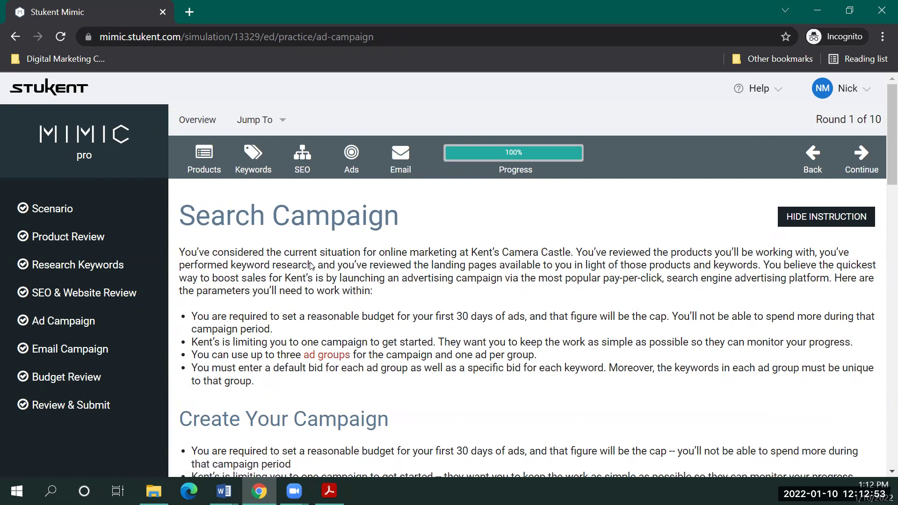
{"action": "scroll", "coordinate": [311, 265], "scroll_direction": "down", "scroll_amount": 3}
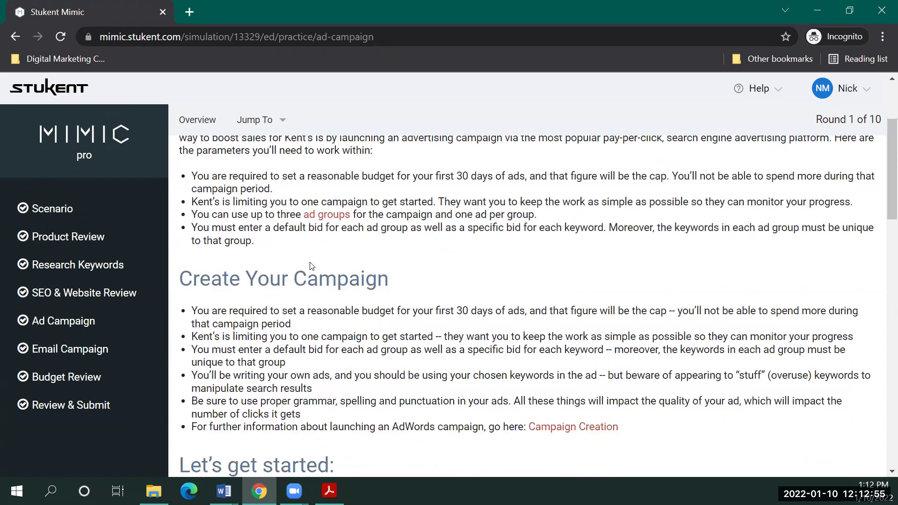
{"action": "scroll", "coordinate": [426, 220], "scroll_direction": "down", "scroll_amount": 2}
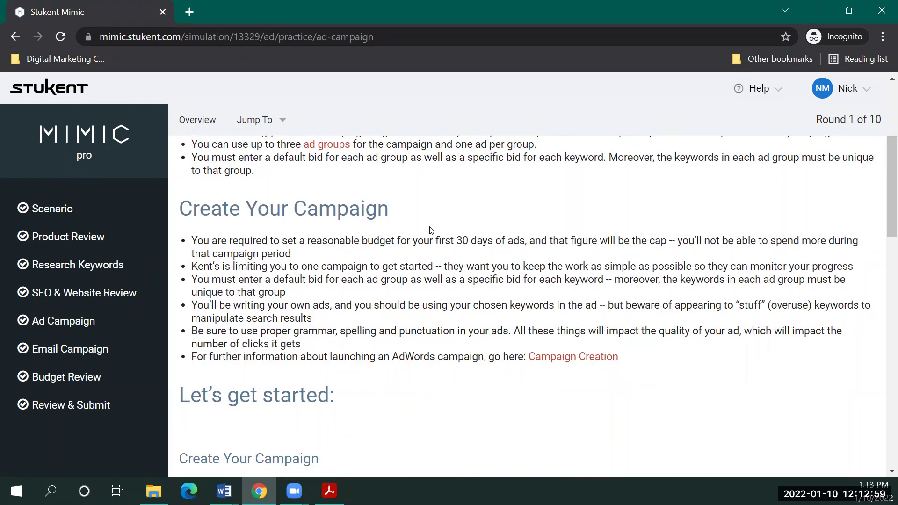
{"action": "scroll", "coordinate": [434, 222], "scroll_direction": "down", "scroll_amount": 3}
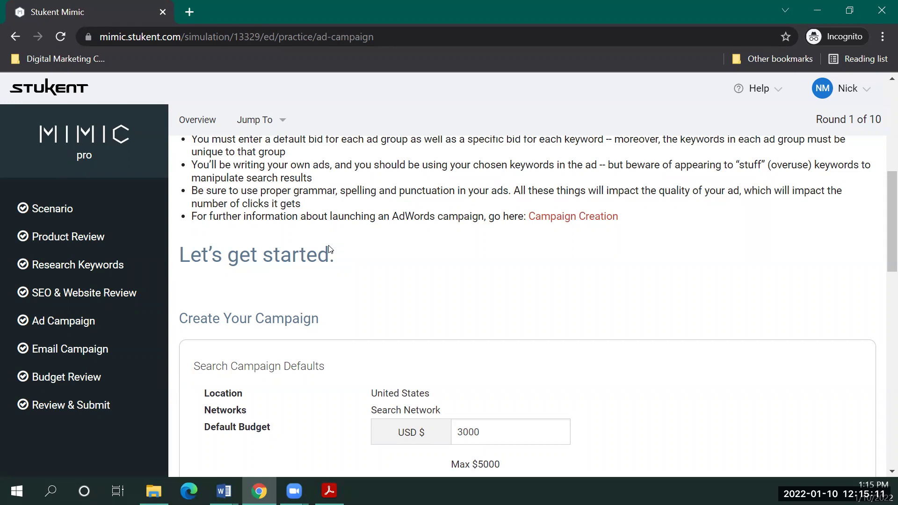
Examine the search campaign's default budget and the ads, landing pages and keyword bids of the Canon Rebel, GoPro and Panasonic Lumix ad groups.
{"action": "scroll", "coordinate": [421, 284], "scroll_direction": "down", "scroll_amount": 3}
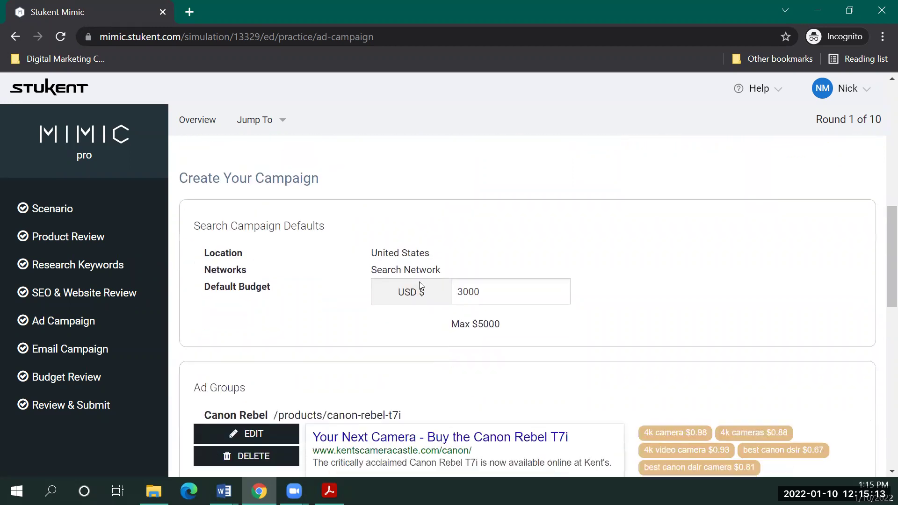
{"action": "scroll", "coordinate": [481, 432], "scroll_direction": "down", "scroll_amount": 1}
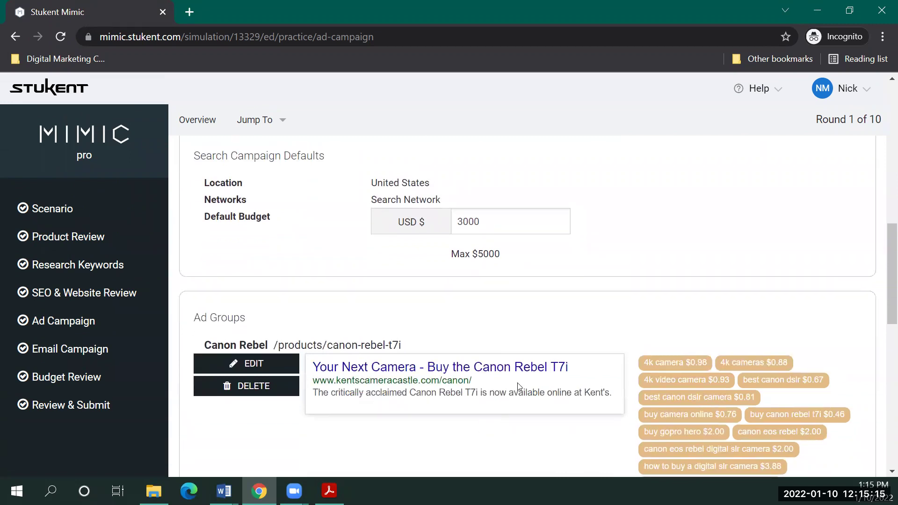
{"action": "left_click", "coordinate": [495, 228]}
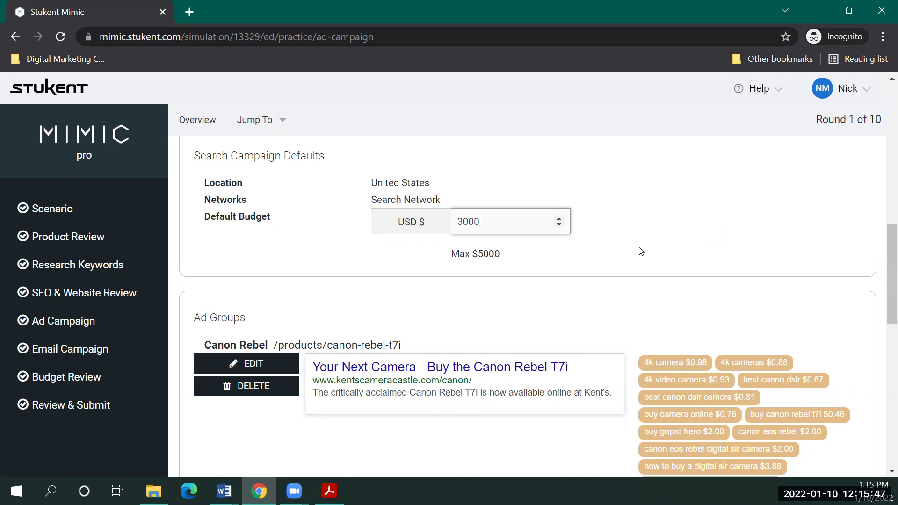
{"action": "scroll", "coordinate": [264, 264], "scroll_direction": "down", "scroll_amount": 6}
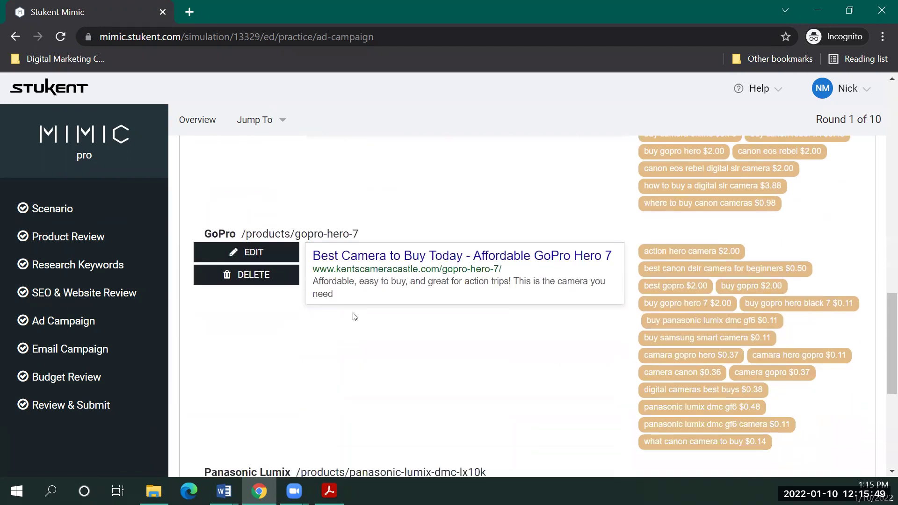
{"action": "scroll", "coordinate": [302, 399], "scroll_direction": "up", "scroll_amount": 3}
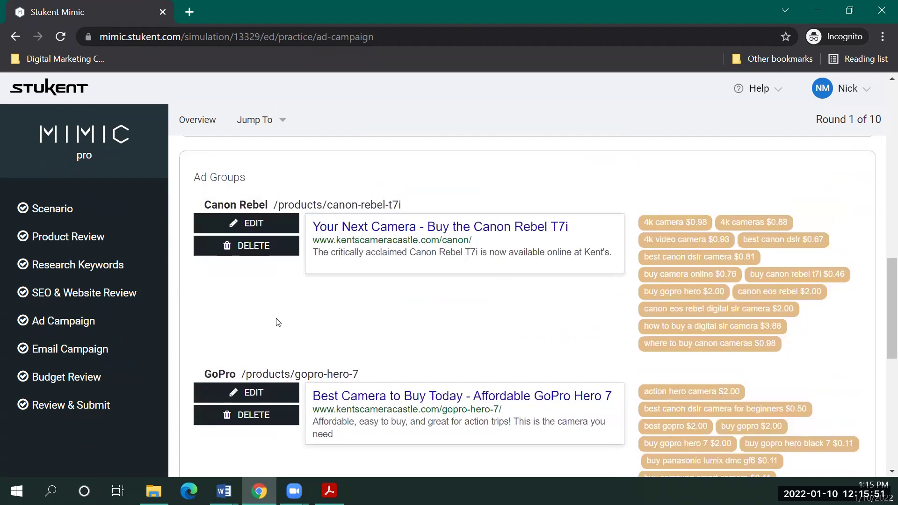
{"action": "scroll", "coordinate": [337, 313], "scroll_direction": "down", "scroll_amount": 10}
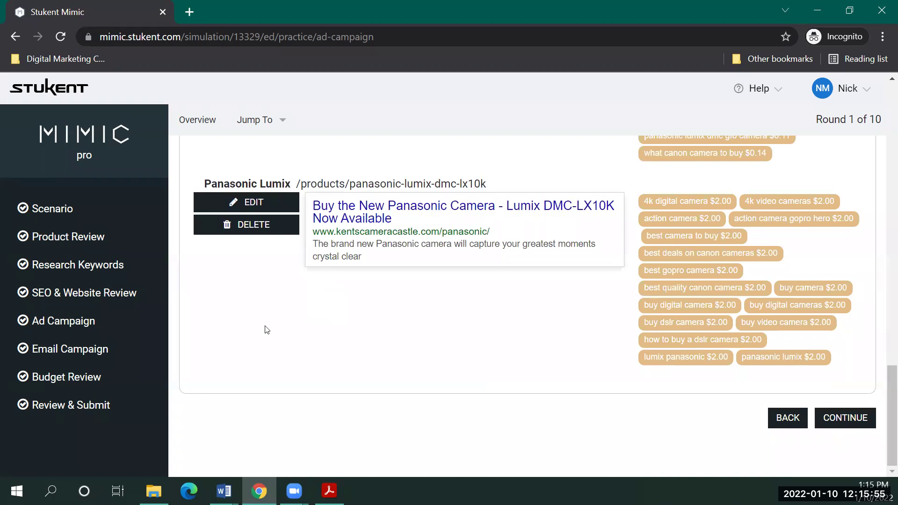
{"action": "scroll", "coordinate": [264, 330], "scroll_direction": "up", "scroll_amount": 10}
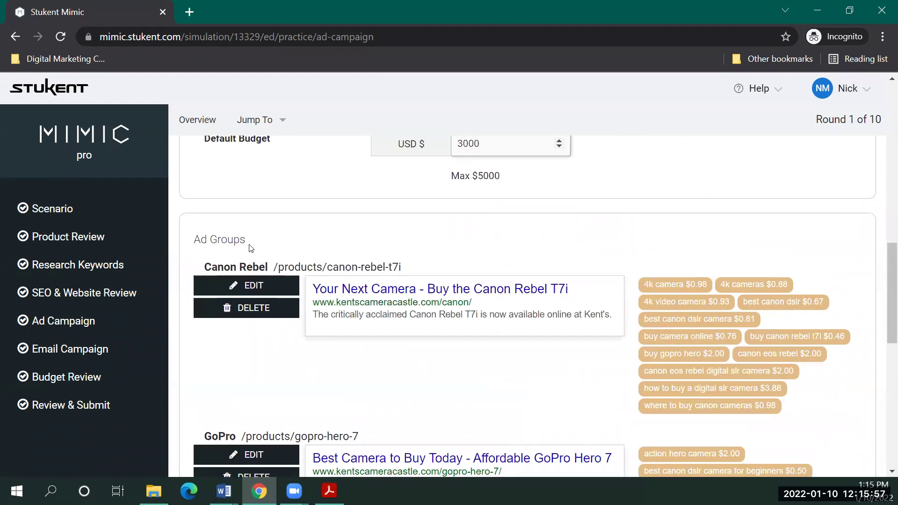
{"action": "scroll", "coordinate": [280, 250], "scroll_direction": "up", "scroll_amount": 3}
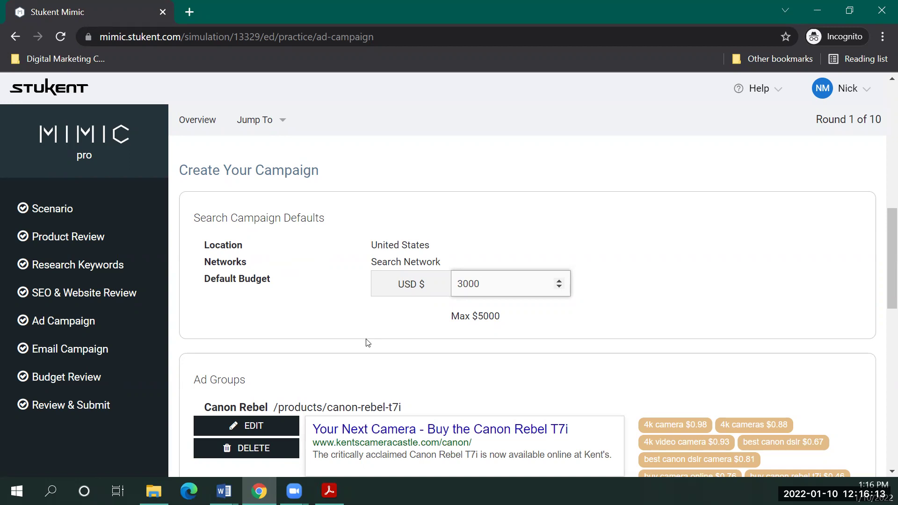
{"action": "scroll", "coordinate": [361, 352], "scroll_direction": "down", "scroll_amount": 1}
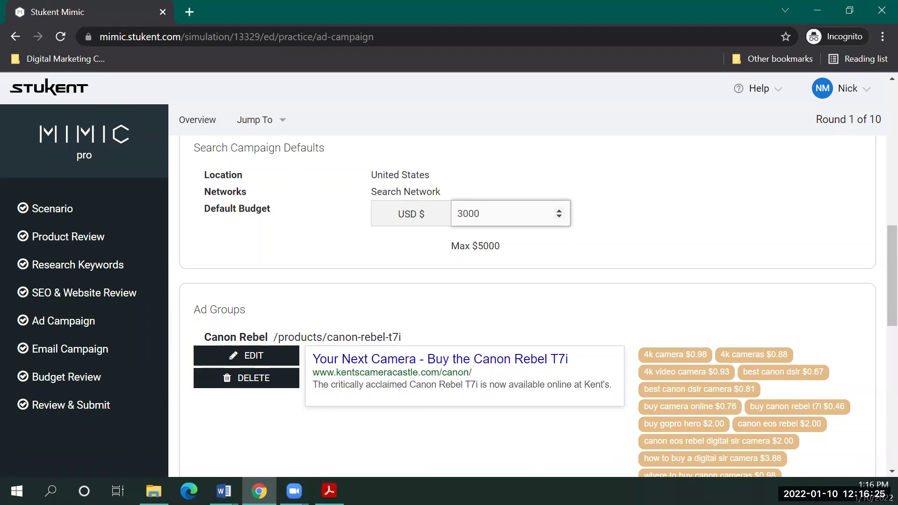
Look over the campaign defaults and ad groups once more and continue to the Email Campaign page.
{"action": "key", "text": "alt+Tab"}
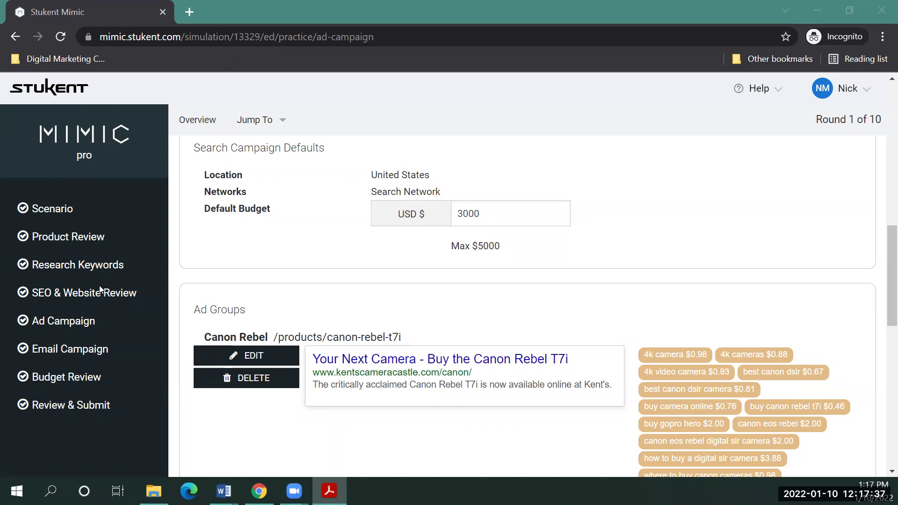
{"action": "scroll", "coordinate": [314, 293], "scroll_direction": "up", "scroll_amount": 1}
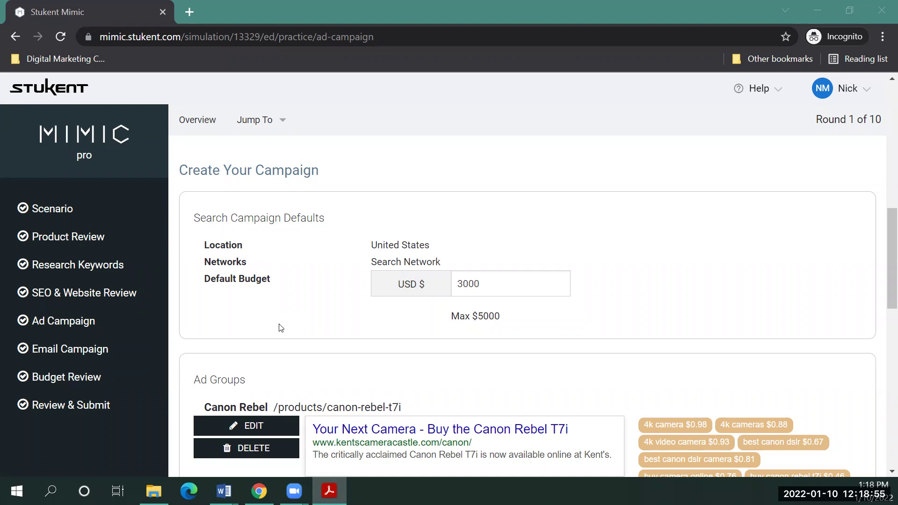
{"action": "scroll", "coordinate": [303, 206], "scroll_direction": "down", "scroll_amount": 2}
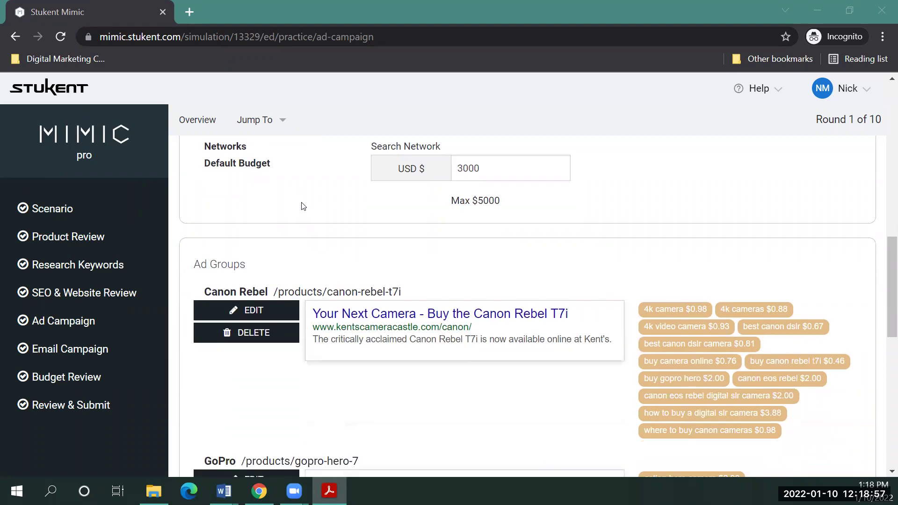
{"action": "scroll", "coordinate": [303, 206], "scroll_direction": "down", "scroll_amount": 8}
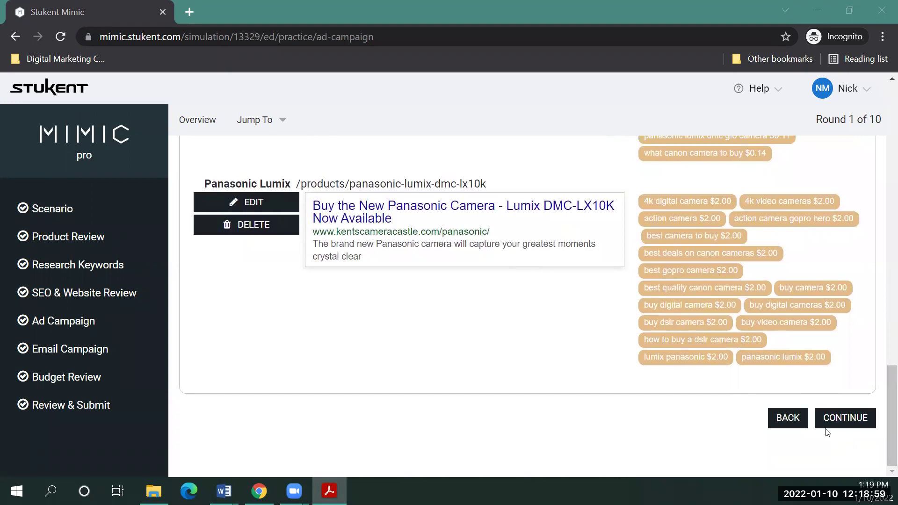
{"action": "left_click", "coordinate": [829, 418]}
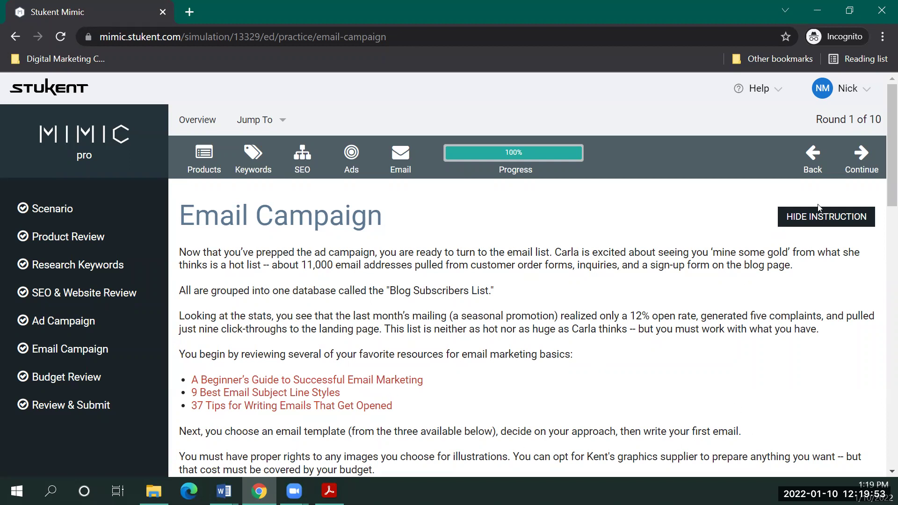
Go back to the Search Campaign page and recheck the three ad groups with their ads and keywords.
{"action": "left_click", "coordinate": [813, 159]}
{"action": "scroll", "coordinate": [346, 346], "scroll_direction": "down", "scroll_amount": 1}
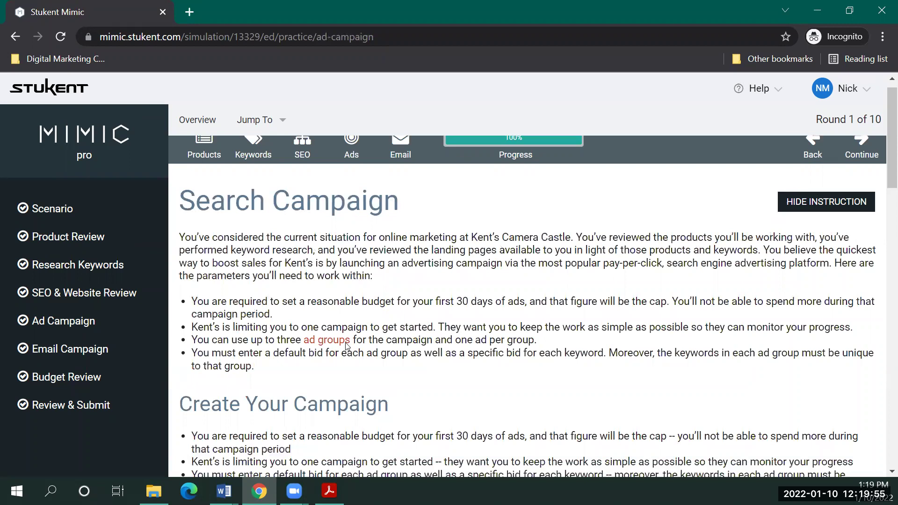
{"action": "scroll", "coordinate": [347, 346], "scroll_direction": "down", "scroll_amount": 15}
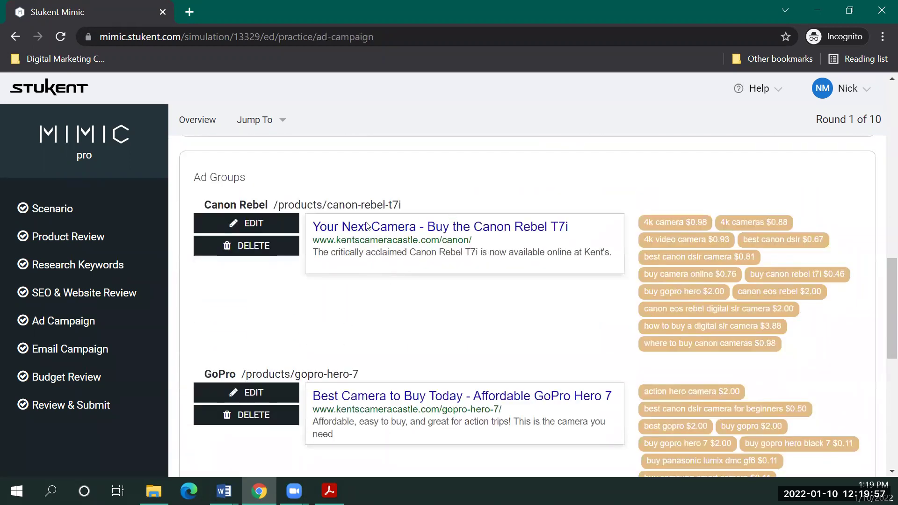
{"action": "scroll", "coordinate": [436, 313], "scroll_direction": "down", "scroll_amount": 1}
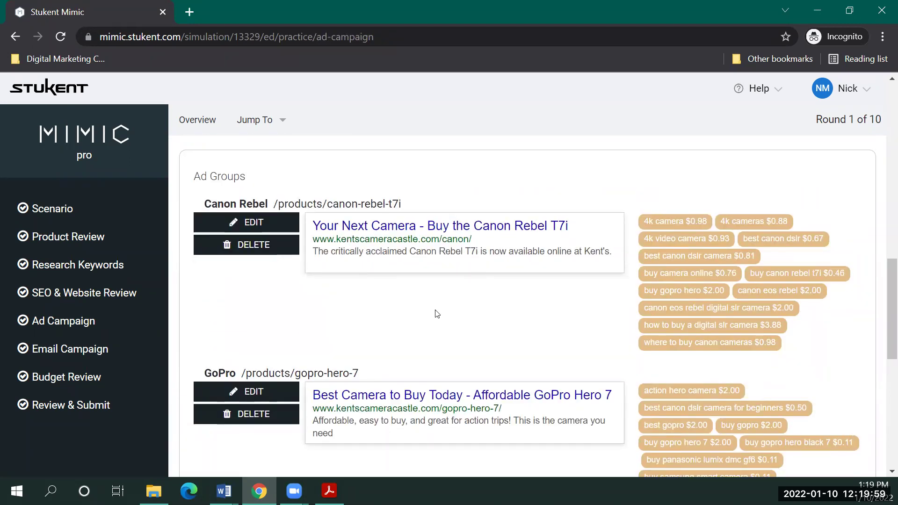
{"action": "scroll", "coordinate": [437, 313], "scroll_direction": "down", "scroll_amount": 10}
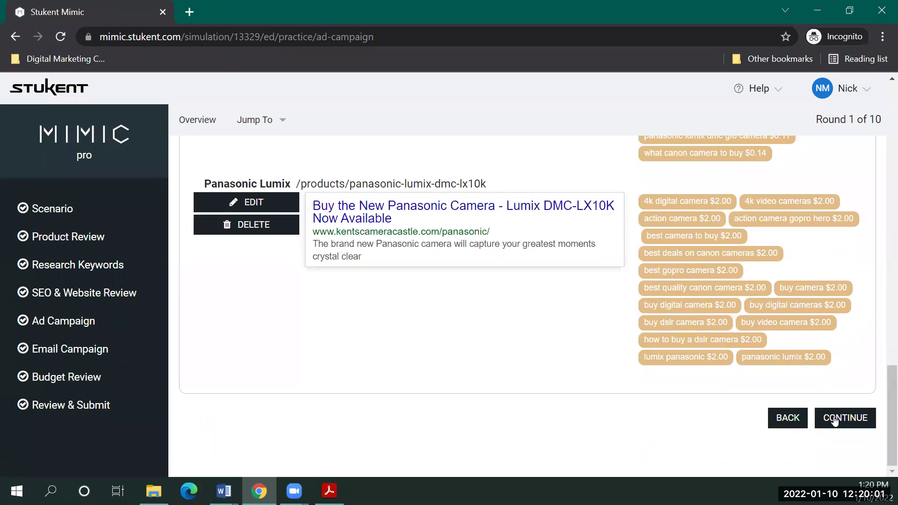
Advance to Email Campaign and read its introduction, resource list, tasks and note, down to the campaign recipient and email template.
{"action": "left_click", "coordinate": [835, 420]}
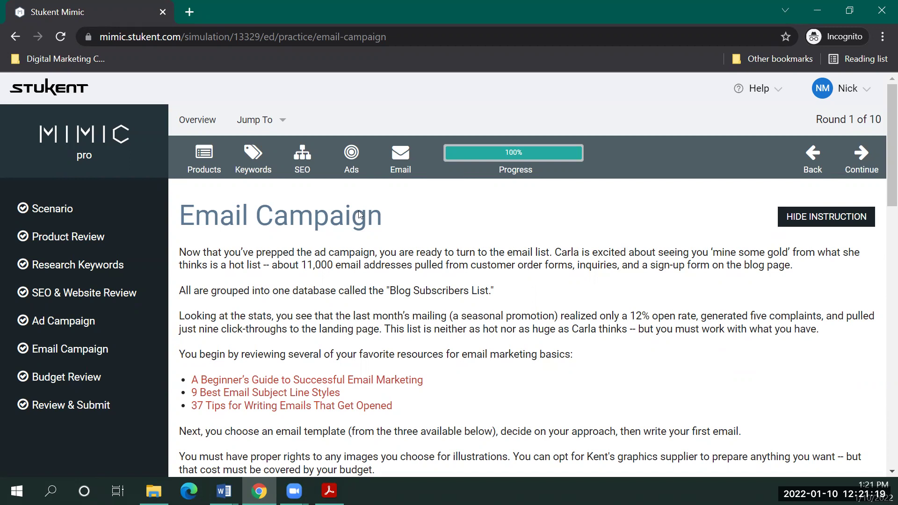
{"action": "scroll", "coordinate": [359, 214], "scroll_direction": "down", "scroll_amount": 3}
{"action": "scroll", "coordinate": [457, 269], "scroll_direction": "up", "scroll_amount": 3}
{"action": "scroll", "coordinate": [580, 281], "scroll_direction": "down", "scroll_amount": 2}
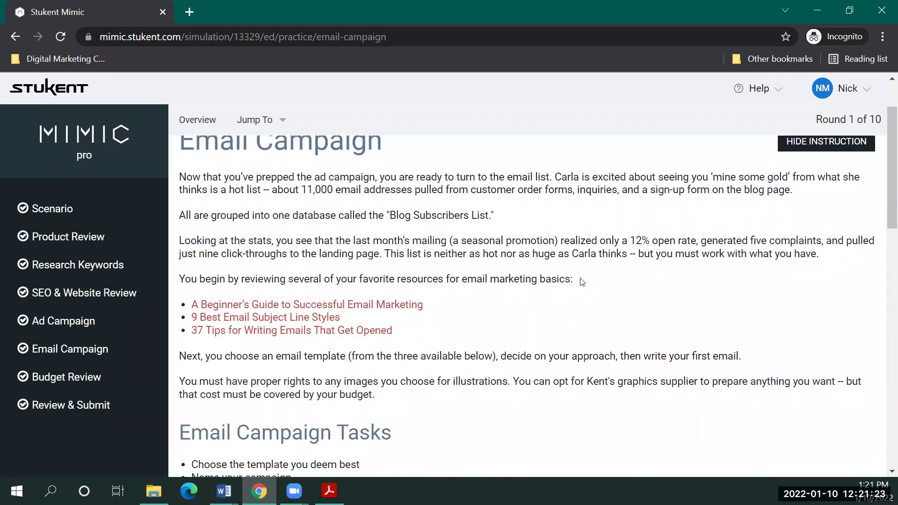
{"action": "scroll", "coordinate": [581, 281], "scroll_direction": "down", "scroll_amount": 1}
{"action": "scroll", "coordinate": [579, 281], "scroll_direction": "up", "scroll_amount": 2}
{"action": "scroll", "coordinate": [337, 292], "scroll_direction": "down", "scroll_amount": 4}
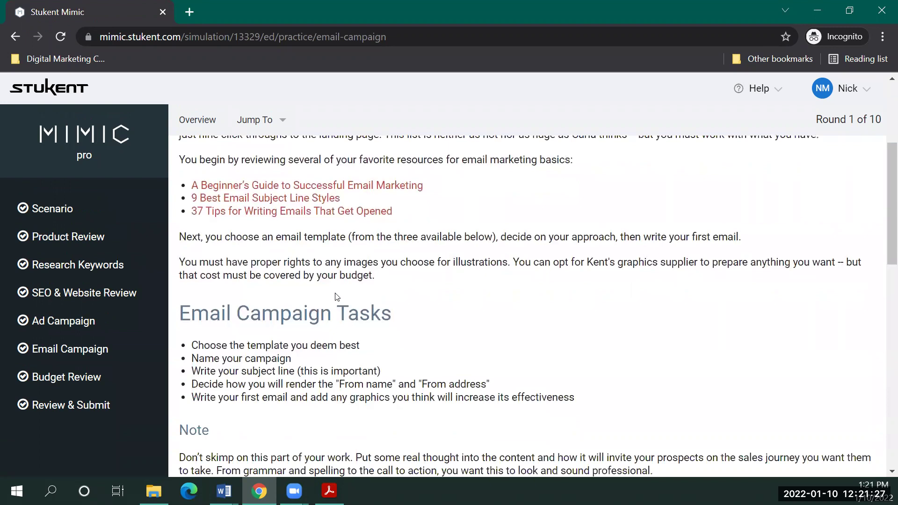
{"action": "scroll", "coordinate": [337, 297], "scroll_direction": "down", "scroll_amount": 6}
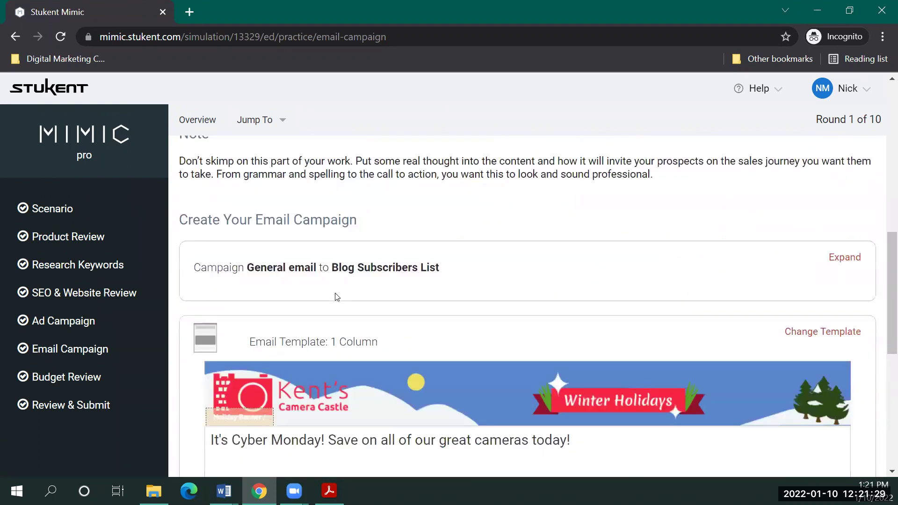
{"action": "scroll", "coordinate": [336, 297], "scroll_direction": "up", "scroll_amount": 2}
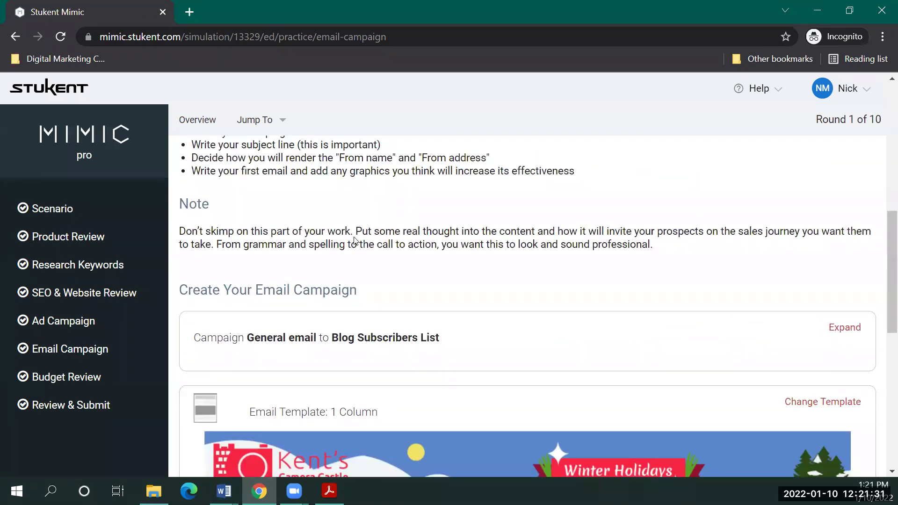
{"action": "scroll", "coordinate": [312, 285], "scroll_direction": "down", "scroll_amount": 1}
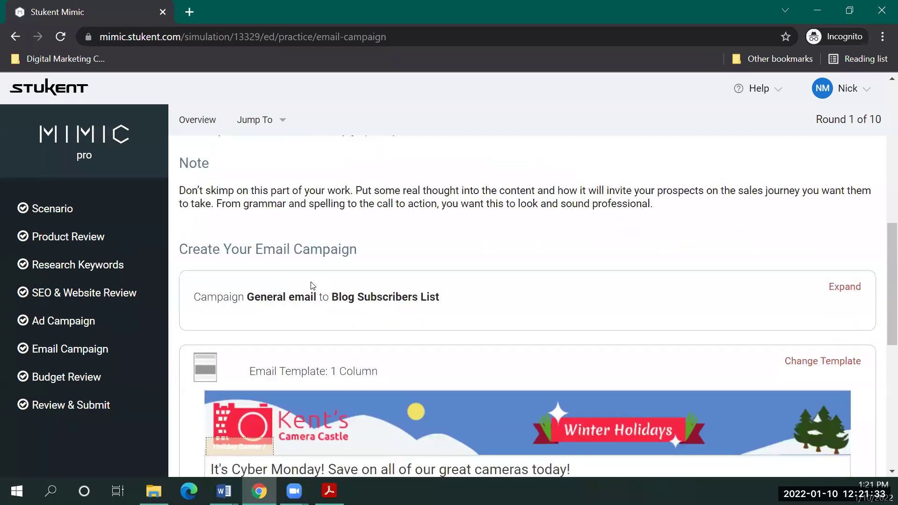
Examine the 1 Column email's banners, text and camera sale image, and reread the email campaign tasks, note and introduction.
{"action": "scroll", "coordinate": [313, 285], "scroll_direction": "down", "scroll_amount": 8}
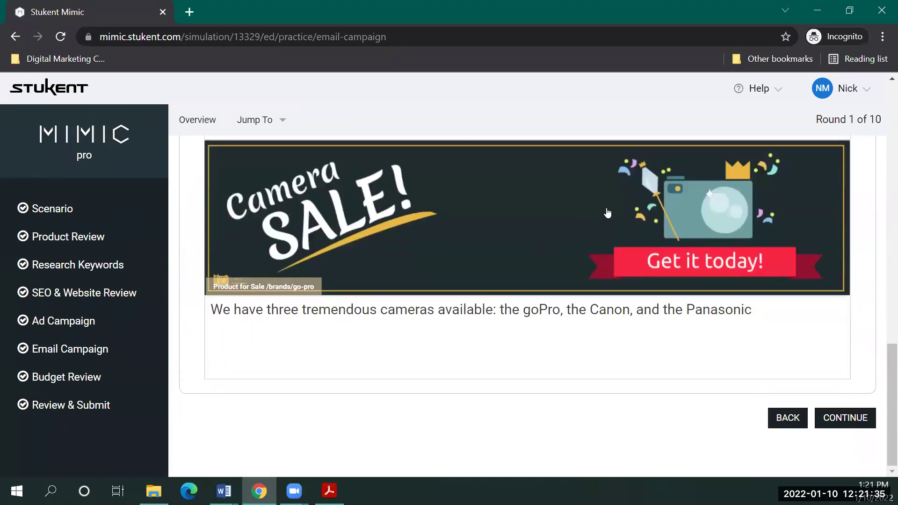
{"action": "scroll", "coordinate": [347, 312], "scroll_direction": "up", "scroll_amount": 1}
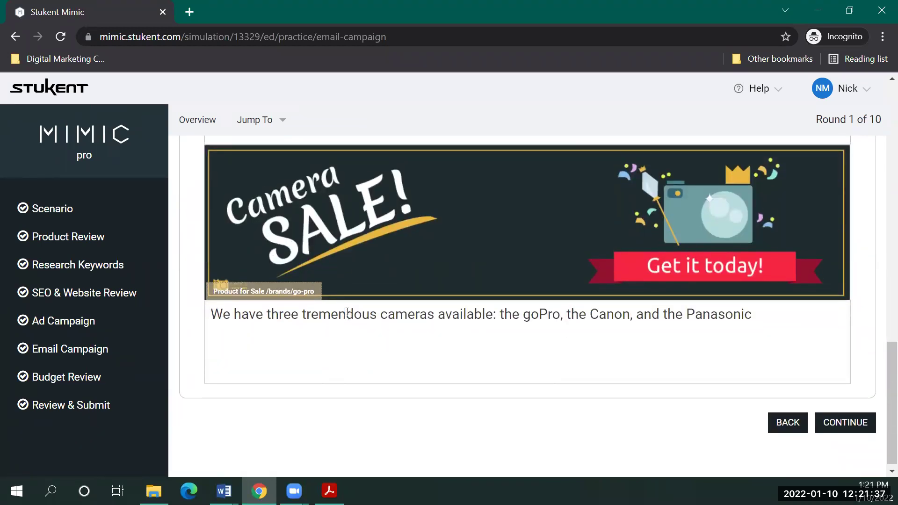
{"action": "scroll", "coordinate": [347, 312], "scroll_direction": "up", "scroll_amount": 9}
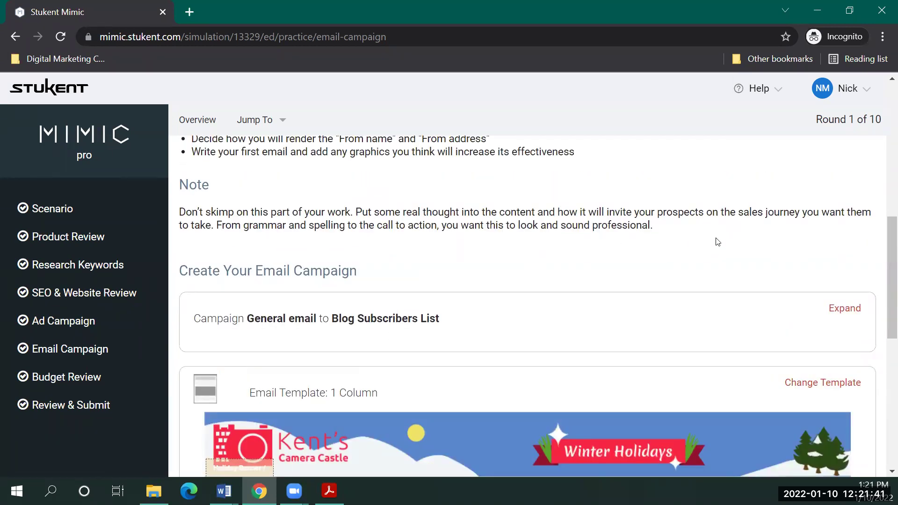
{"action": "scroll", "coordinate": [717, 241], "scroll_direction": "up", "scroll_amount": 4}
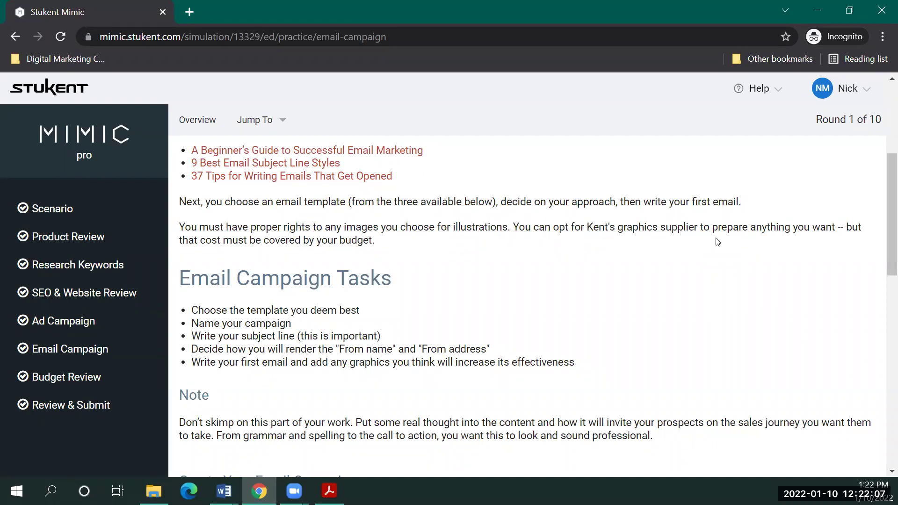
{"action": "scroll", "coordinate": [716, 243], "scroll_direction": "down", "scroll_amount": 3}
{"action": "scroll", "coordinate": [717, 262], "scroll_direction": "up", "scroll_amount": 5}
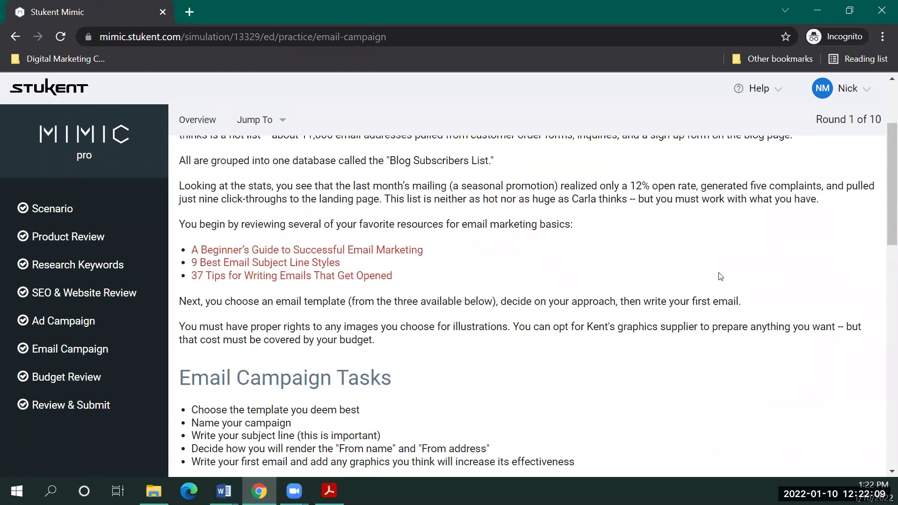
{"action": "scroll", "coordinate": [720, 276], "scroll_direction": "up", "scroll_amount": 5}
Continue to Budget Review and read the budget summary down to the remaining budget and the over-budget note.
{"action": "left_click", "coordinate": [861, 161]}
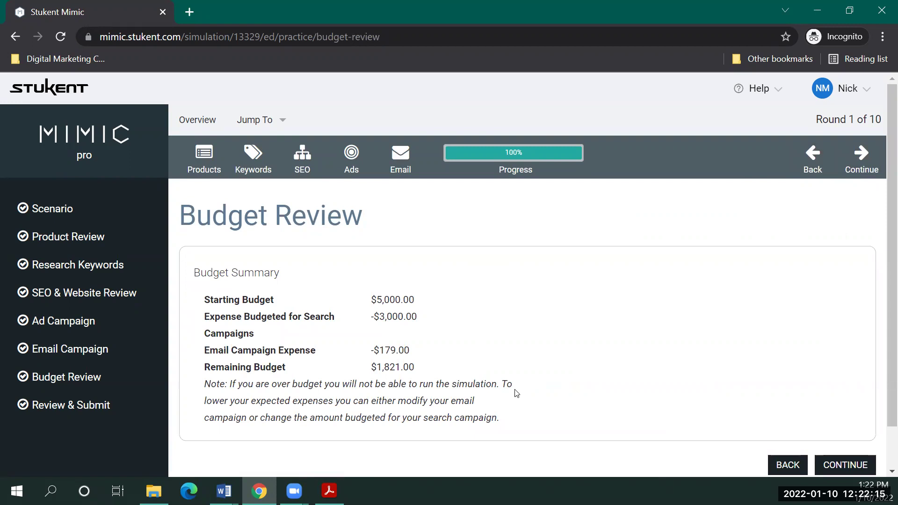
{"action": "scroll", "coordinate": [337, 286], "scroll_direction": "down", "scroll_amount": 1}
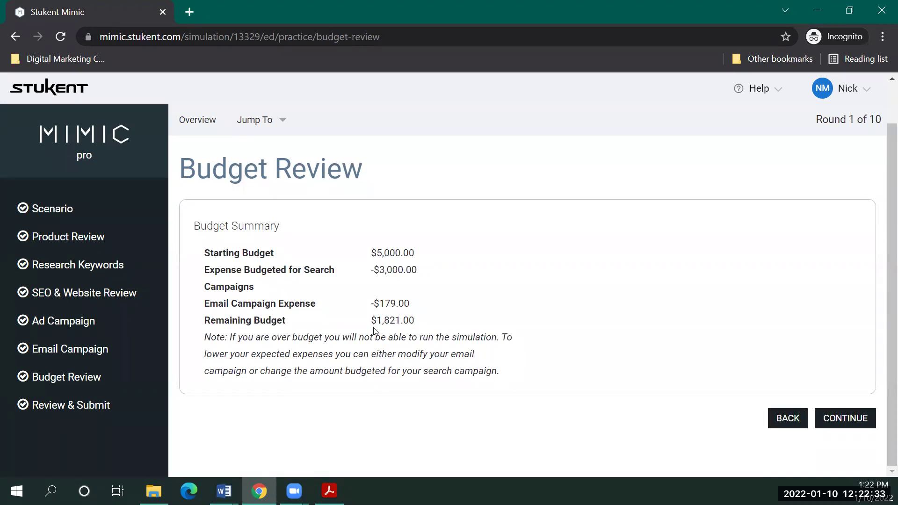
{"action": "left_click_drag", "start_coordinate": [412, 324], "coordinate": [372, 325]}
{"action": "left_click", "coordinate": [425, 326]}
Return to the Email Campaign page and recheck the campaign recipient, the email's content and the task instructions.
{"action": "left_click", "coordinate": [791, 431]}
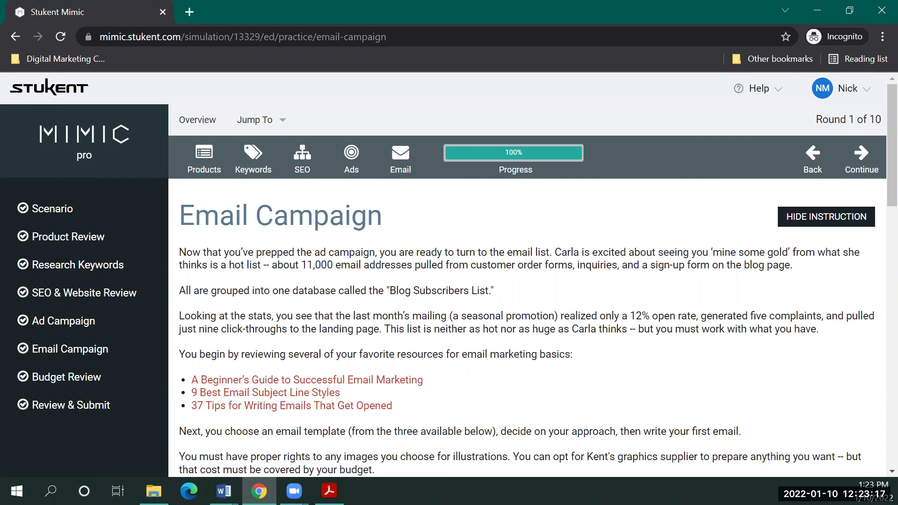
{"action": "scroll", "coordinate": [416, 337], "scroll_direction": "down", "scroll_amount": 10}
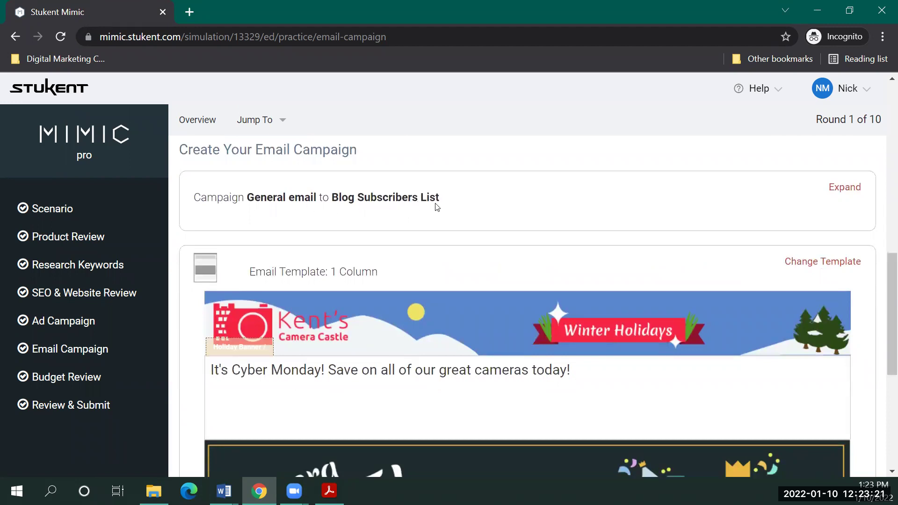
{"action": "scroll", "coordinate": [436, 207], "scroll_direction": "down", "scroll_amount": 1}
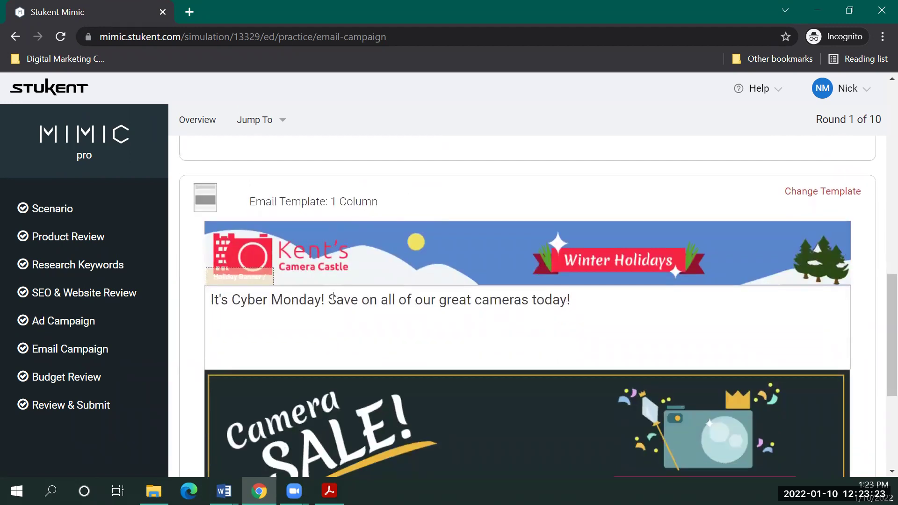
{"action": "scroll", "coordinate": [333, 296], "scroll_direction": "down", "scroll_amount": 5}
{"action": "scroll", "coordinate": [522, 350], "scroll_direction": "up", "scroll_amount": 15}
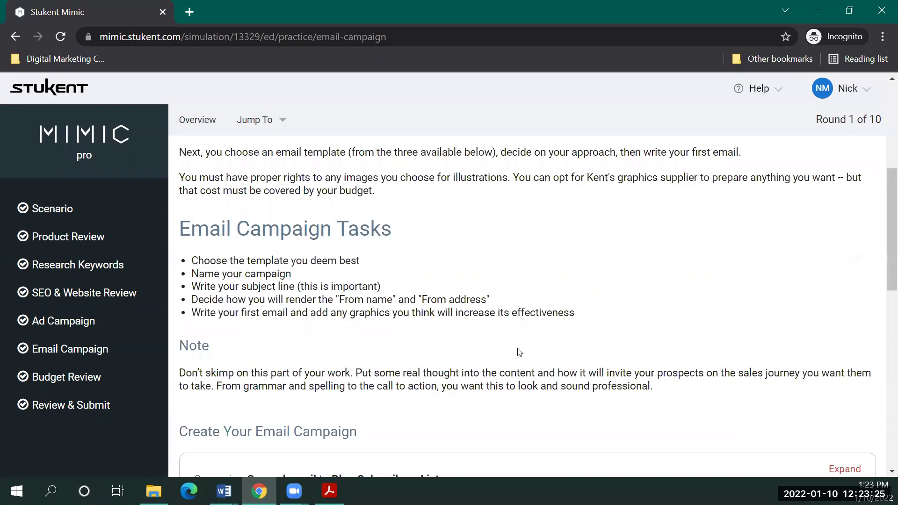
{"action": "scroll", "coordinate": [519, 352], "scroll_direction": "up", "scroll_amount": 5}
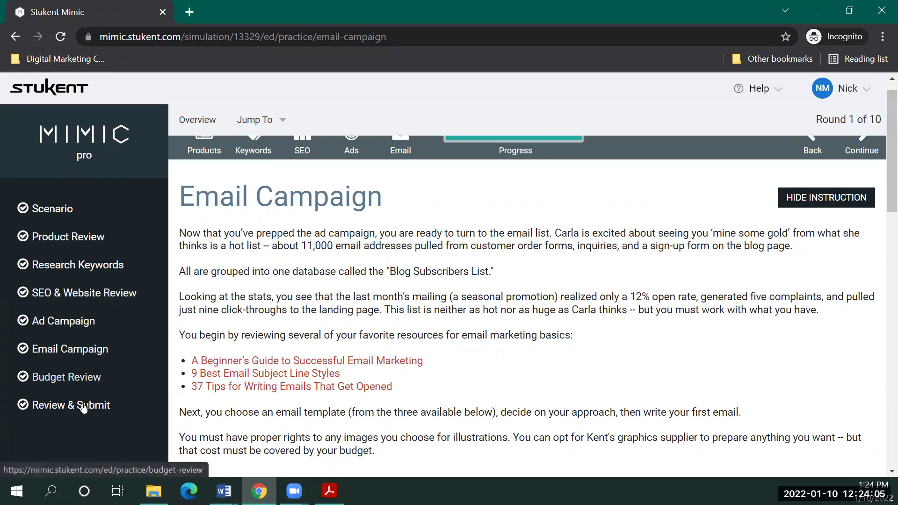
Open SEO & Website Review and study the landing page task and the site hierarchy of the GoPro, Canon and Panasonic pages.
{"action": "left_click", "coordinate": [95, 302]}
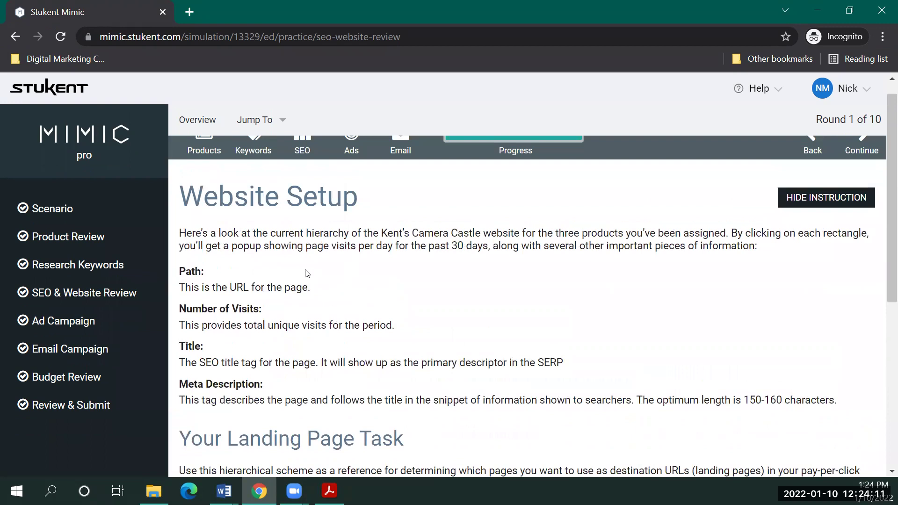
{"action": "scroll", "coordinate": [414, 314], "scroll_direction": "down", "scroll_amount": 1}
{"action": "scroll", "coordinate": [415, 314], "scroll_direction": "down", "scroll_amount": 6}
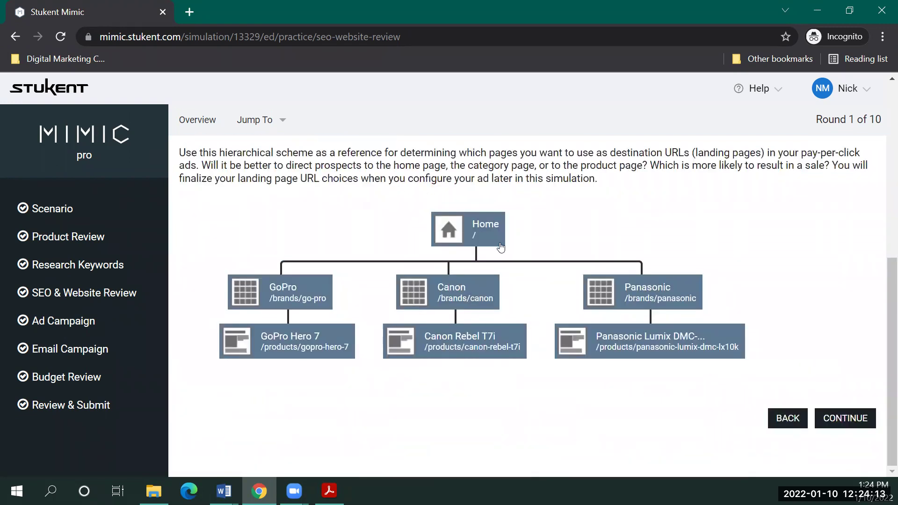
{"action": "scroll", "coordinate": [426, 323], "scroll_direction": "up", "scroll_amount": 1}
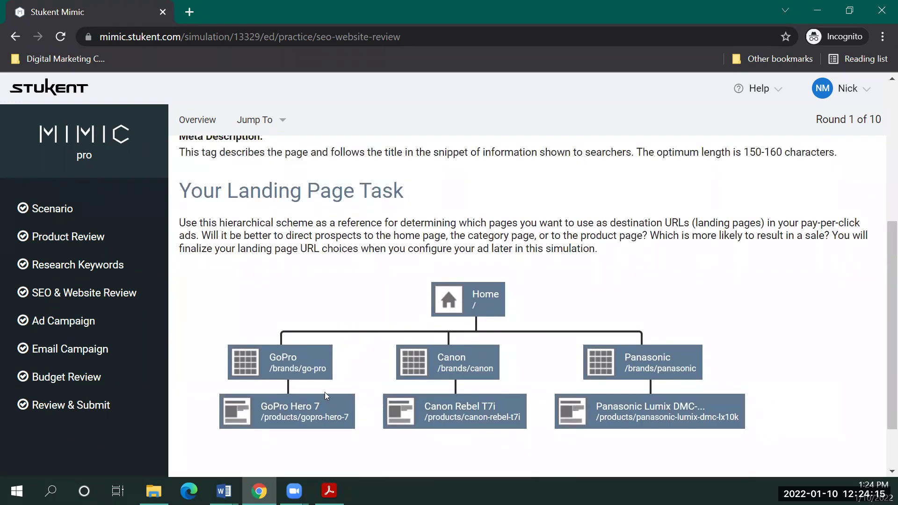
{"action": "scroll", "coordinate": [305, 305], "scroll_direction": "up", "scroll_amount": 6}
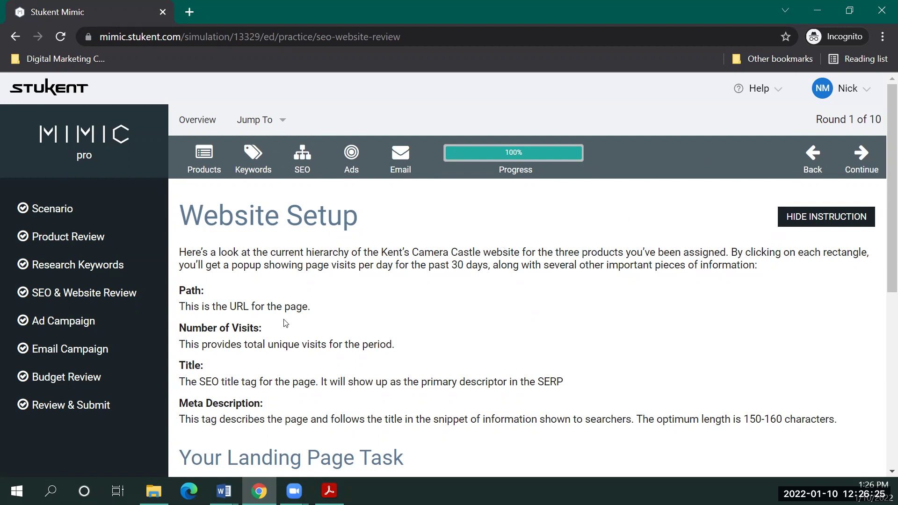
{"action": "scroll", "coordinate": [279, 304], "scroll_direction": "down", "scroll_amount": 3}
{"action": "scroll", "coordinate": [279, 305], "scroll_direction": "up", "scroll_amount": 3}
Open the Scenario page and look through its brief, metric definitions, Channels chart and Origination chart.
{"action": "left_click", "coordinate": [53, 211]}
{"action": "scroll", "coordinate": [467, 376], "scroll_direction": "down", "scroll_amount": 15}
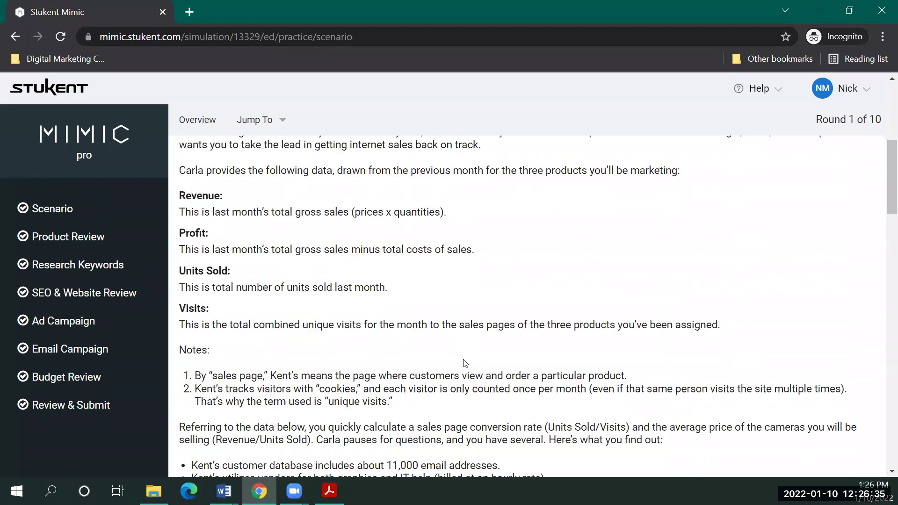
{"action": "scroll", "coordinate": [478, 382], "scroll_direction": "down", "scroll_amount": 14}
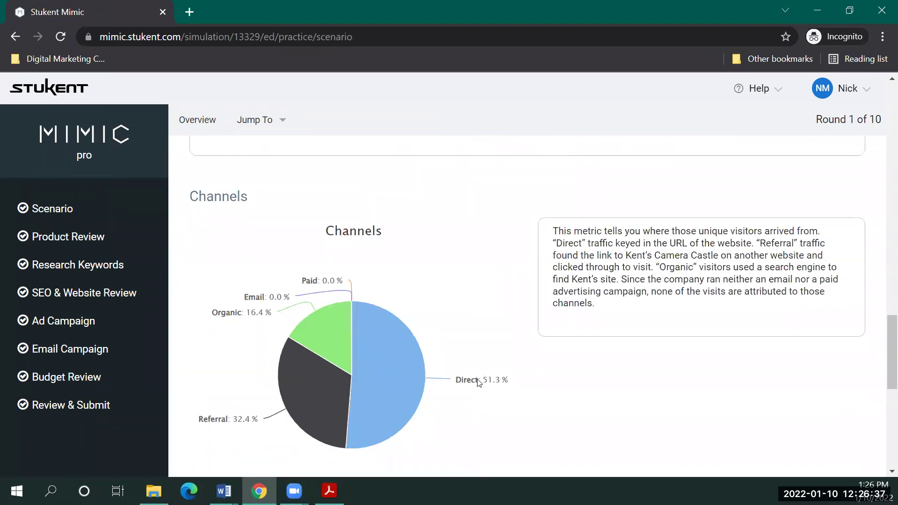
{"action": "scroll", "coordinate": [479, 382], "scroll_direction": "down", "scroll_amount": 7}
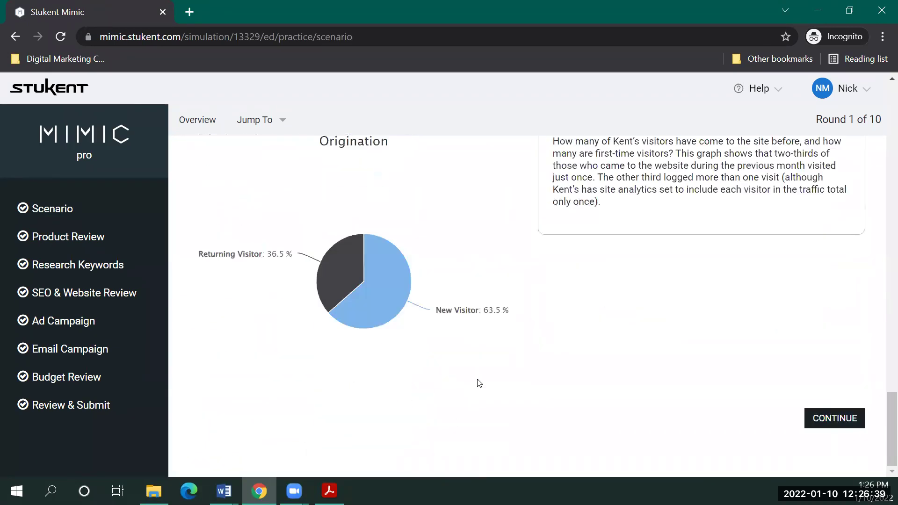
{"action": "scroll", "coordinate": [479, 383], "scroll_direction": "up", "scroll_amount": 20}
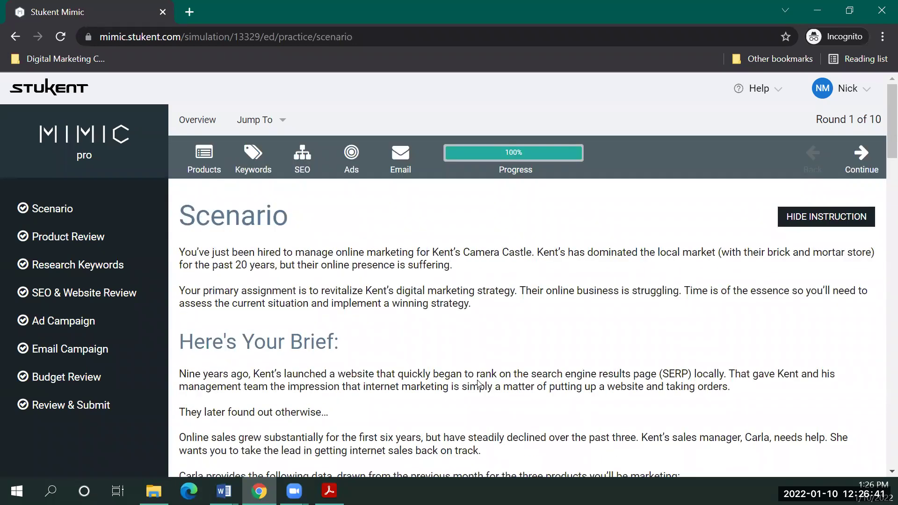